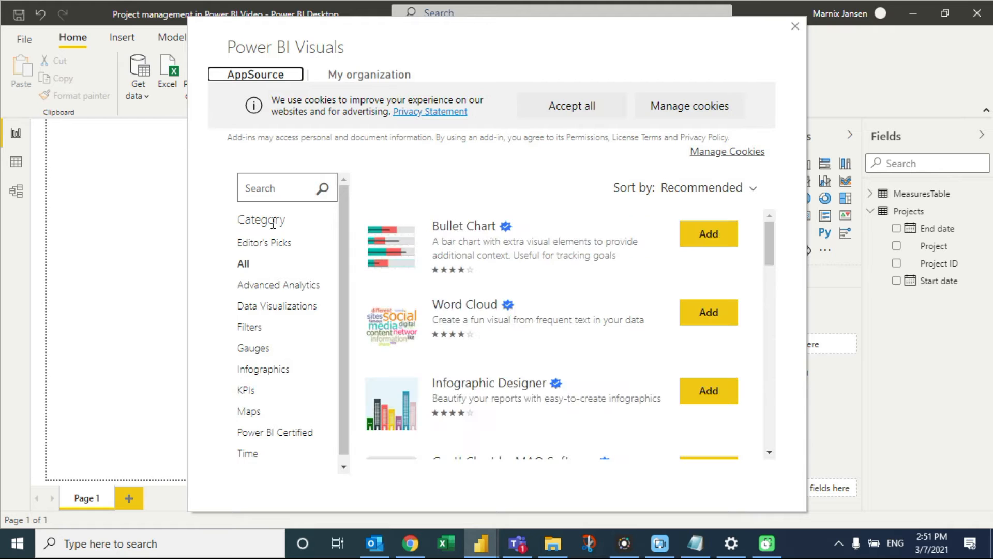
Search the AppSource visuals for "gantt" and close the visuals gallery.
{"action": "left_click", "coordinate": [274, 186]}
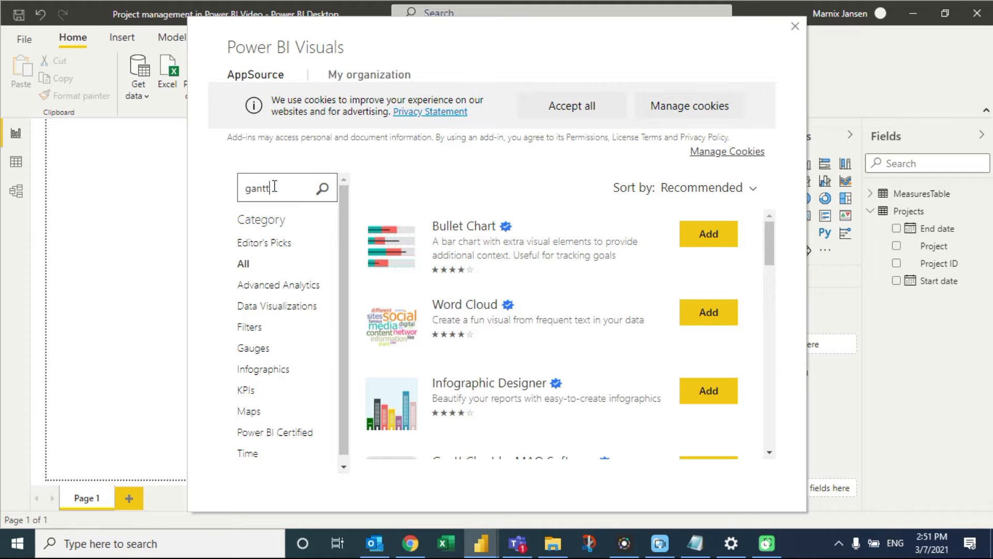
{"action": "key", "text": "Return"}
{"action": "left_click", "coordinate": [483, 313]}
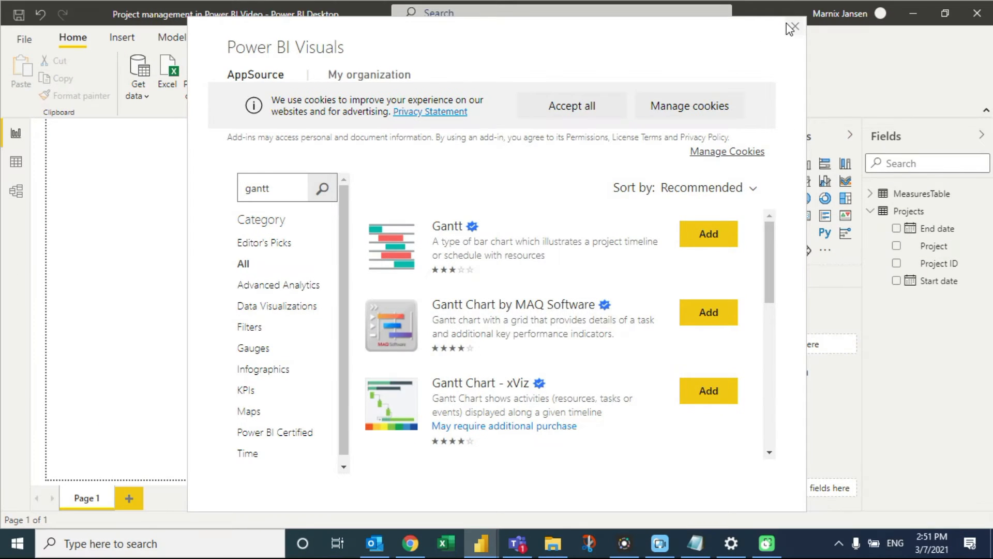
{"action": "left_click", "coordinate": [789, 27]}
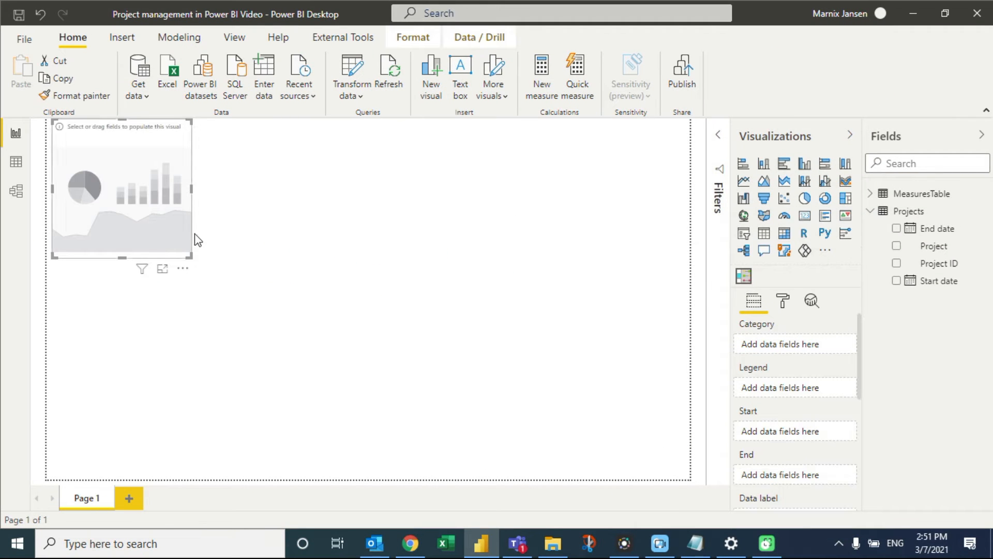
Stretch the Gantt visual across the page width and assign Project as category, Start date as start and End date as end.
{"action": "left_click_drag", "start_coordinate": [193, 258], "coordinate": [688, 269]}
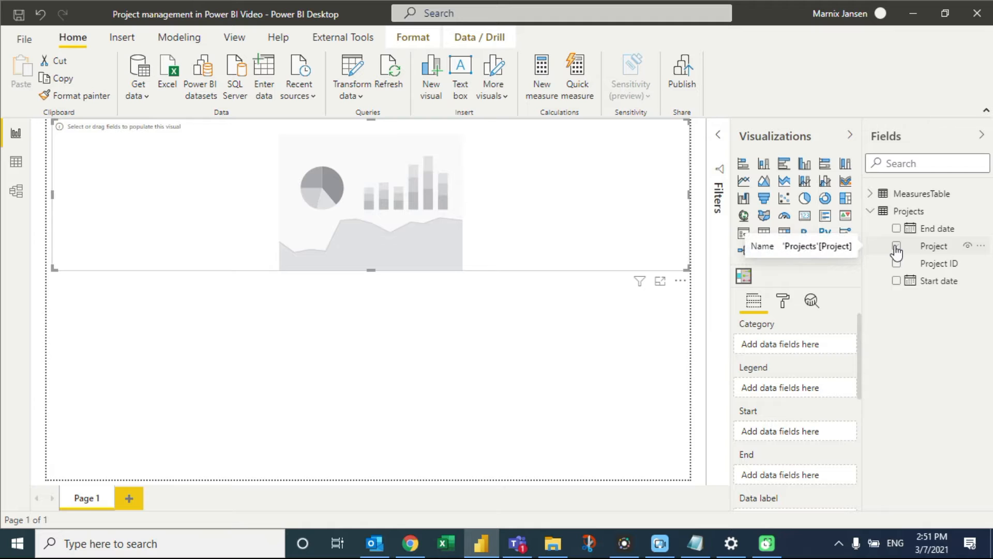
{"action": "left_click", "coordinate": [897, 246]}
{"action": "left_click_drag", "start_coordinate": [927, 234], "coordinate": [824, 473]}
{"action": "left_click_drag", "start_coordinate": [926, 280], "coordinate": [803, 434]}
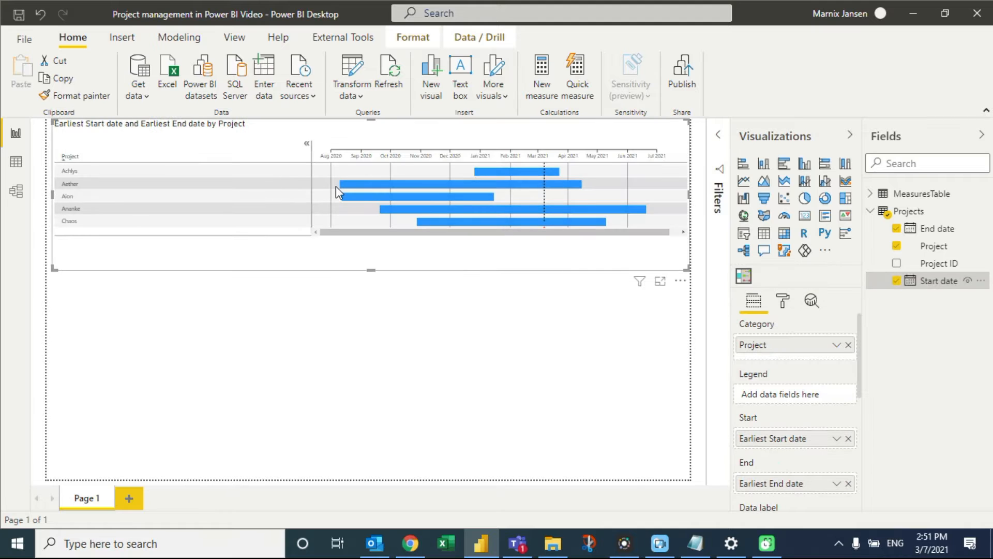
Set the text size of the Gantt chart's column headers and category labels to 20 pt.
{"action": "left_click", "coordinate": [784, 303]}
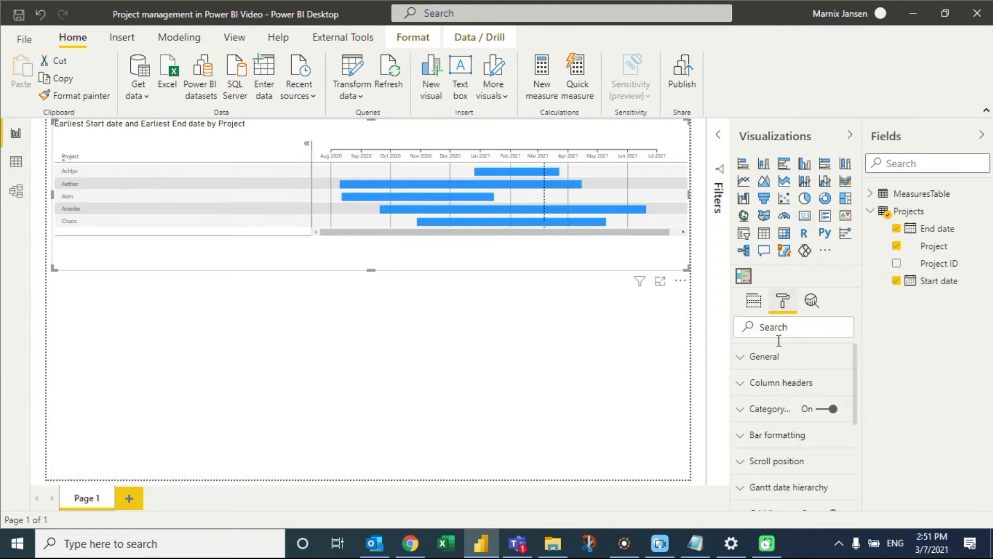
{"action": "left_click", "coordinate": [780, 331]}
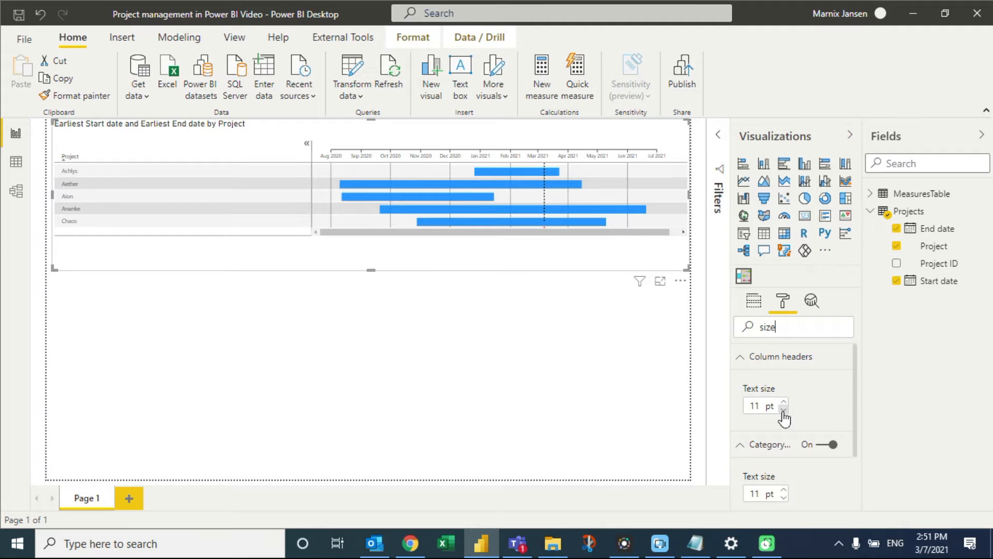
{"action": "type", "text": "20"}
{"action": "scroll", "coordinate": [769, 400], "scroll_direction": "down", "scroll_amount": 2}
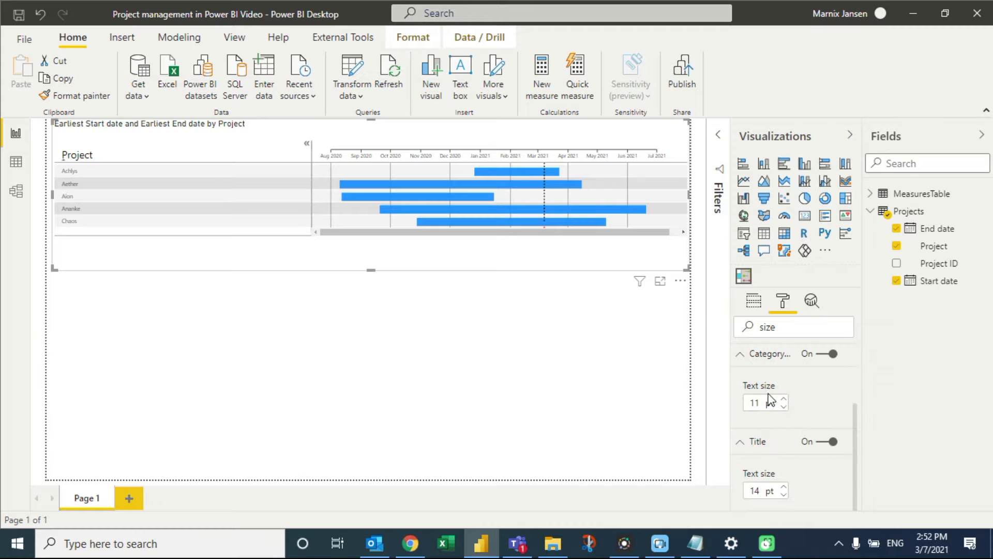
{"action": "double_click", "coordinate": [762, 403]}
{"action": "type", "text": "20"}
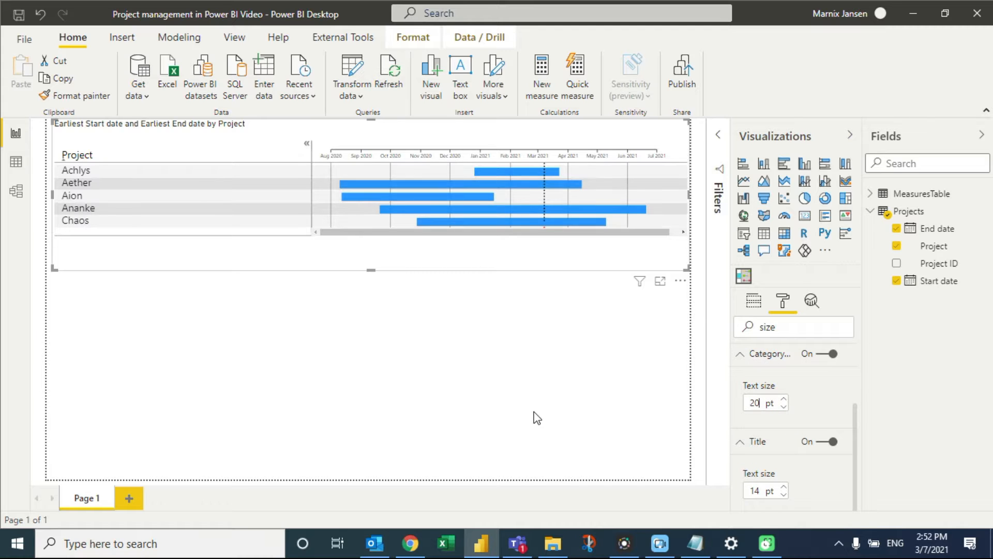
Turn off the Gantt chart's title and reduce the visual's height to fit its project rows.
{"action": "left_click", "coordinate": [831, 441]}
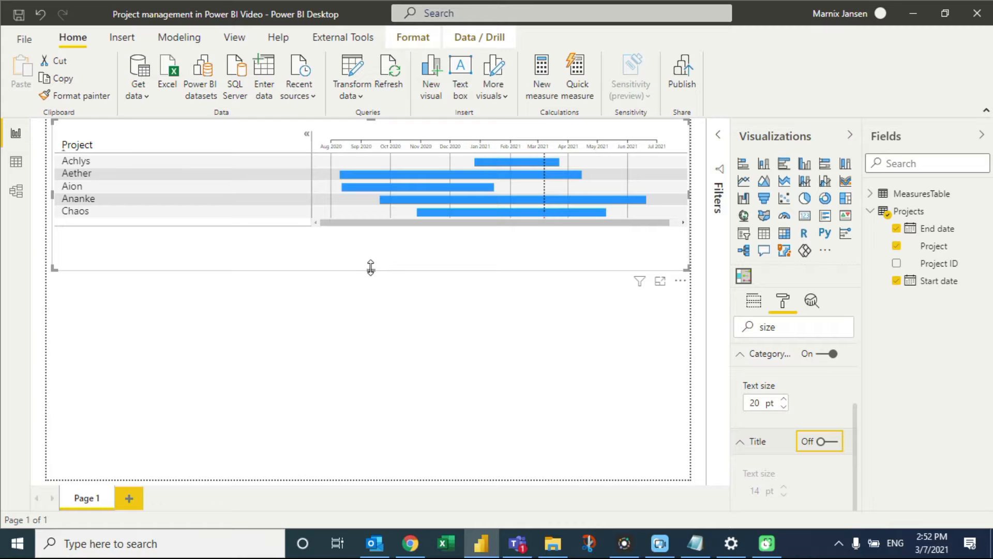
{"action": "mouse_move", "coordinate": [383, 270]}
{"action": "left_mouse_down"}
{"action": "mouse_move", "coordinate": [368, 282]}
{"action": "mouse_move", "coordinate": [386, 222]}
{"action": "left_mouse_up"}
{"action": "left_click", "coordinate": [392, 246]}
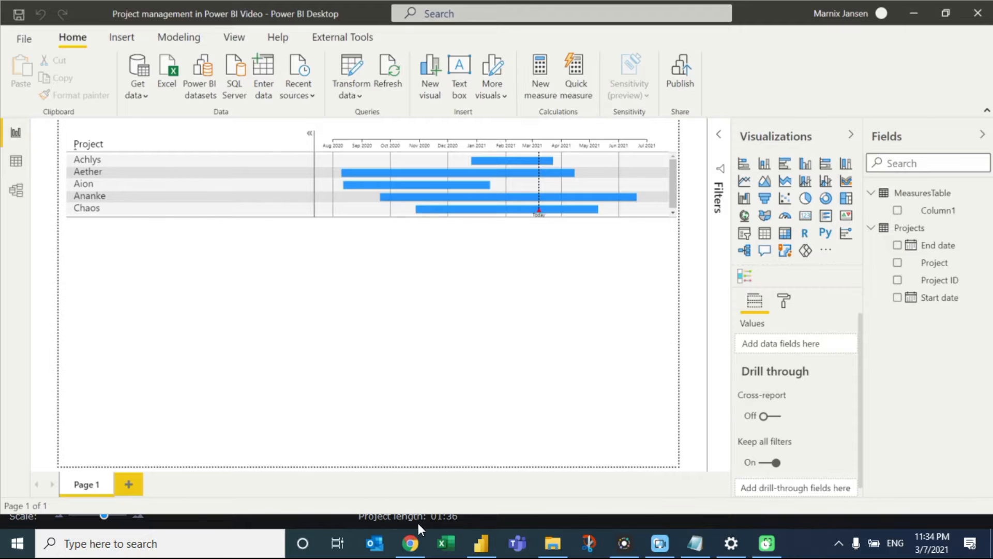
Switch to Chrome and open the minova.nl website.
{"action": "left_click", "coordinate": [412, 542]}
{"action": "left_click", "coordinate": [287, 41]}
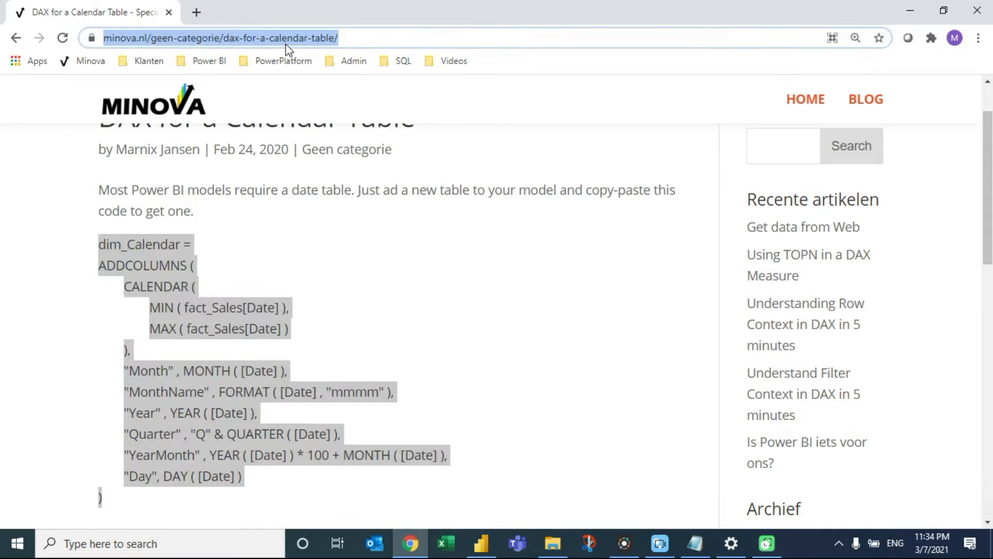
{"action": "type", "text": "minova.n"}
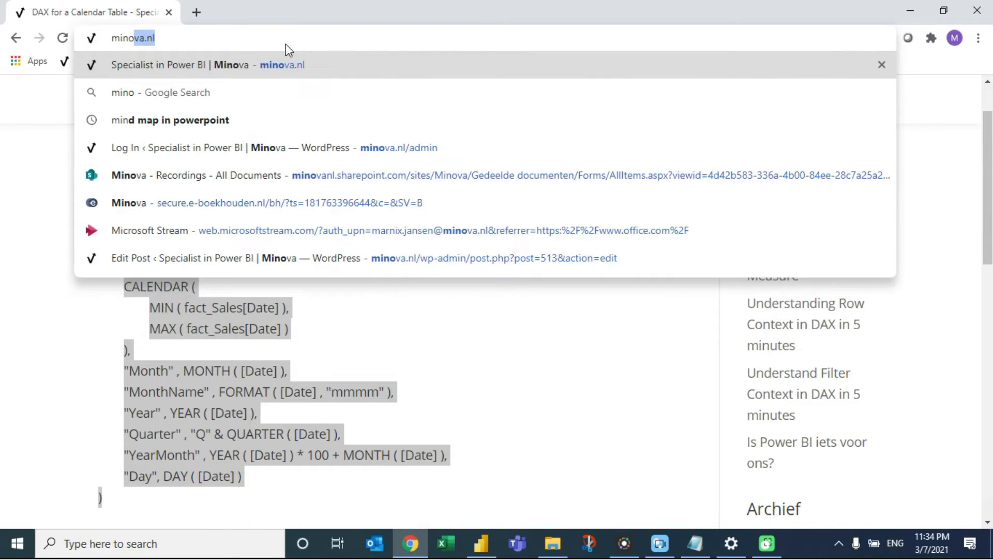
{"action": "type", "text": "l"}
{"action": "key", "text": "Return"}
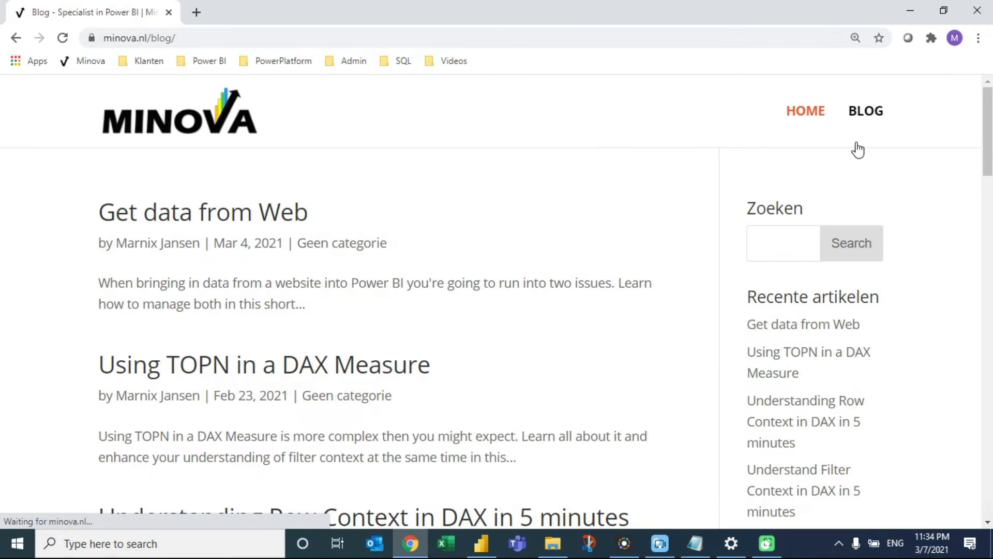
Search the blog for "calendar" and open the article "DAX for a Calendar Table".
{"action": "left_click", "coordinate": [777, 253]}
{"action": "type", "text": "calendar"}
{"action": "key", "text": "Return"}
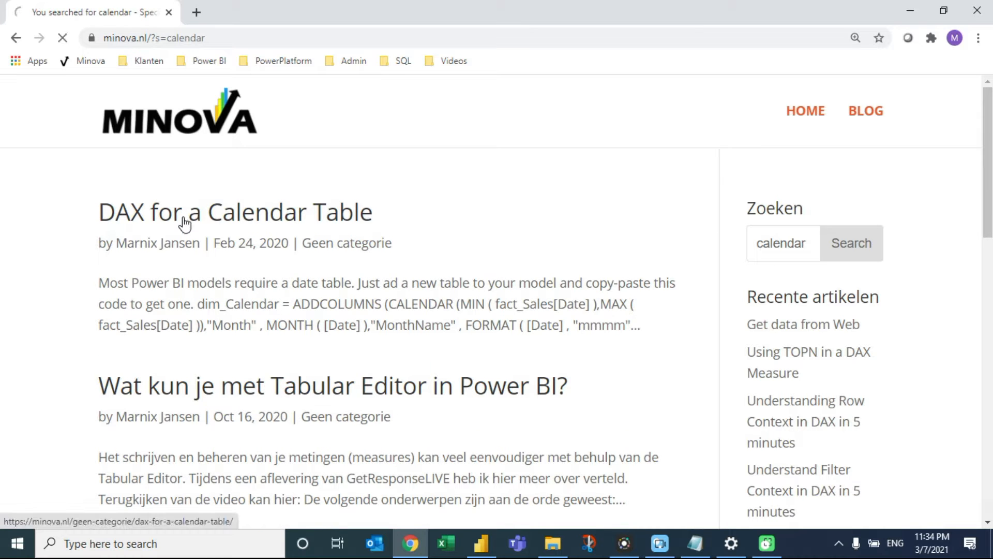
{"action": "left_click", "coordinate": [185, 223]}
{"action": "scroll", "coordinate": [215, 288], "scroll_direction": "down", "scroll_amount": 2}
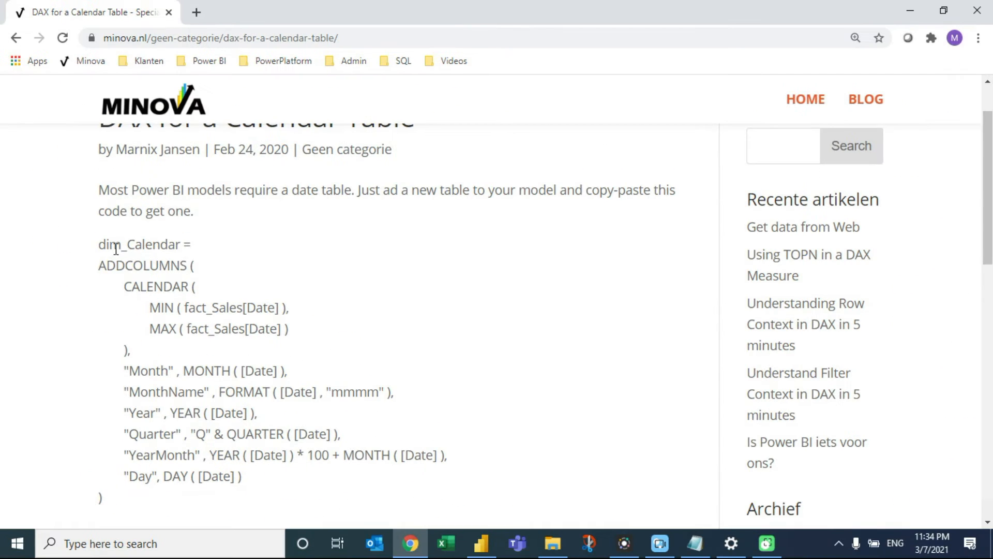
Copy the complete dim_Calendar DAX code from the article and return to the Power BI Desktop report.
{"action": "left_click_drag", "start_coordinate": [102, 246], "coordinate": [126, 508]}
{"action": "key", "text": "ctrl+c"}
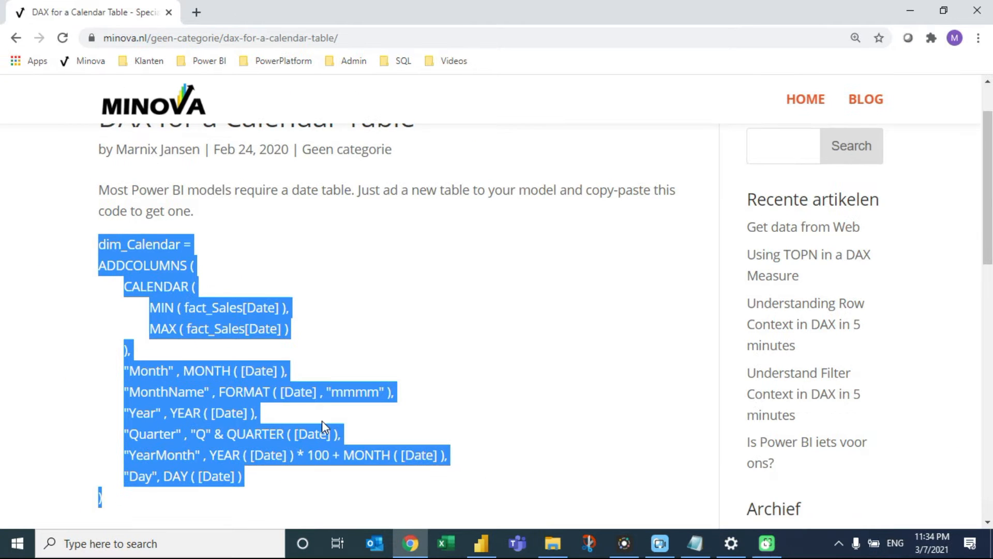
{"action": "key", "text": "alt+Tab"}
{"action": "key", "text": "alt+Tab"}
{"action": "key", "text": "alt+Tab"}
{"action": "left_click", "coordinate": [409, 250]}
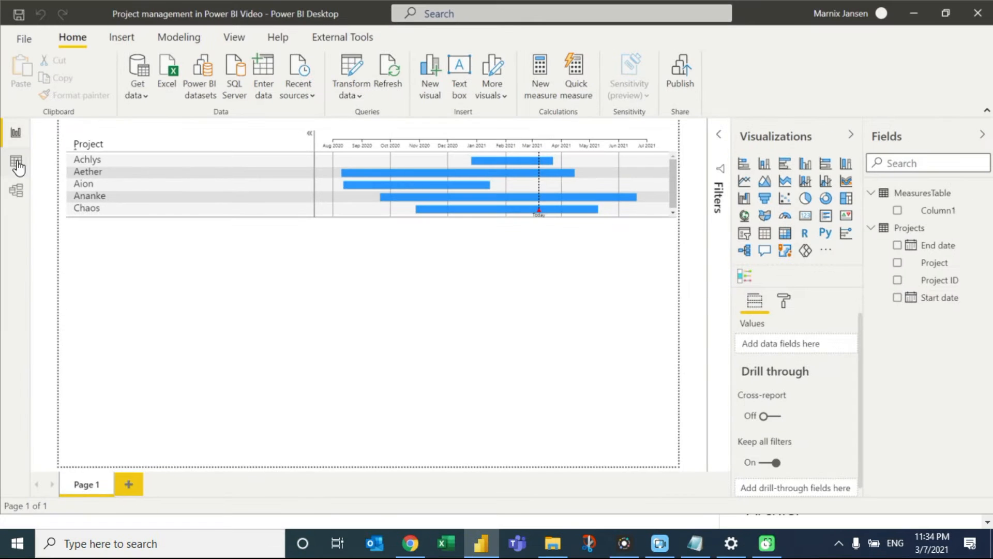
Create a new calculated table in the data view and paste the copied dim_Calendar code as its formula.
{"action": "left_click", "coordinate": [17, 164]}
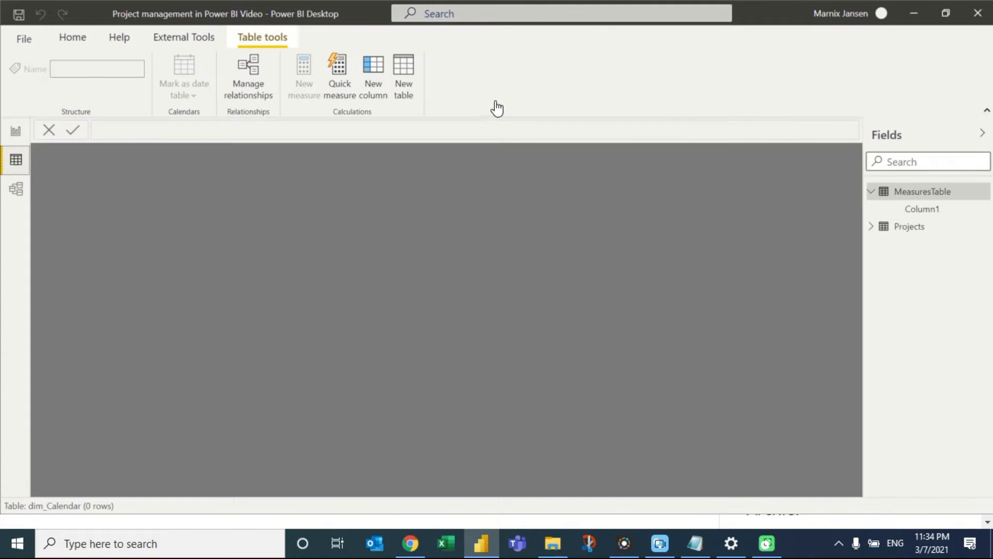
{"action": "left_click", "coordinate": [414, 91]}
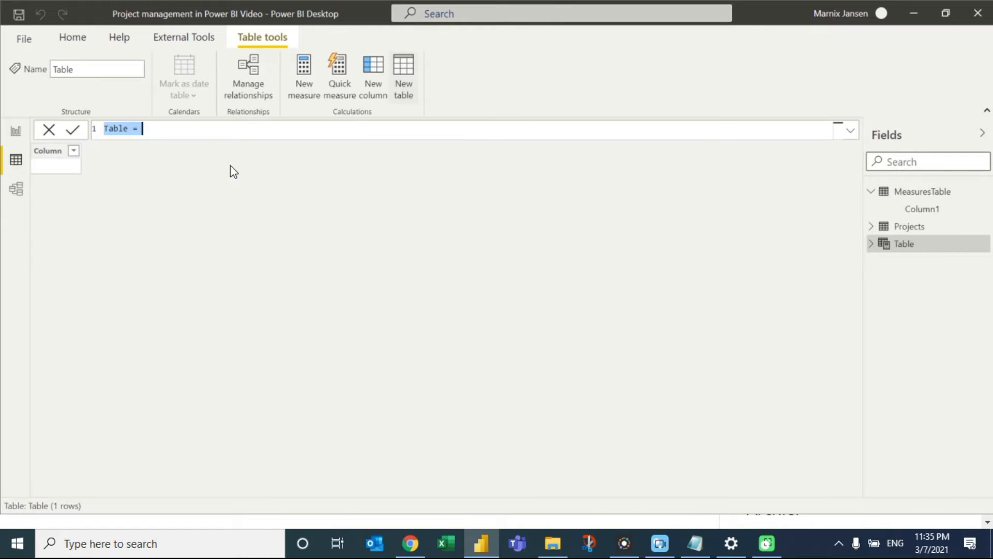
{"action": "scroll", "coordinate": [173, 129], "scroll_direction": "up", "scroll_amount": 6, "text": "ctrl"}
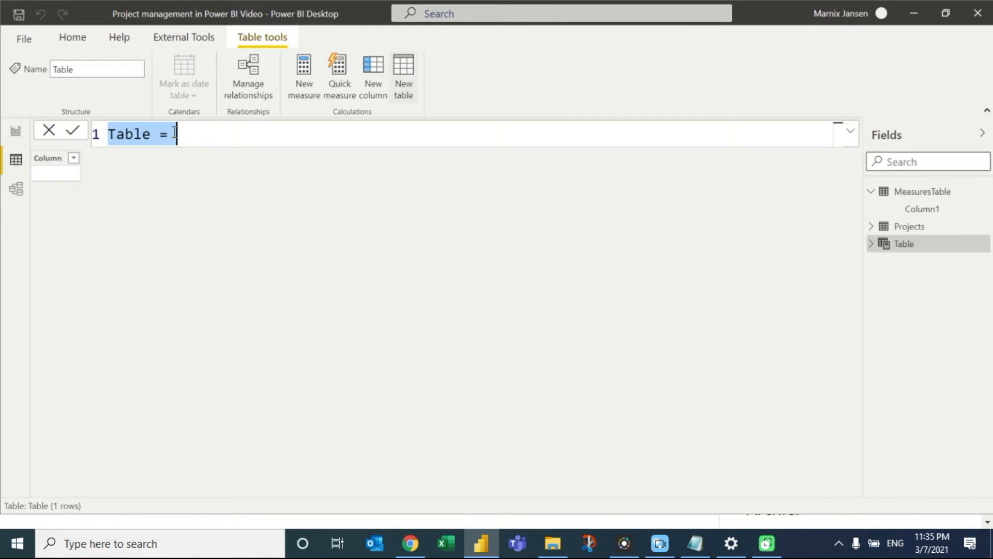
{"action": "key", "text": "ctrl+v"}
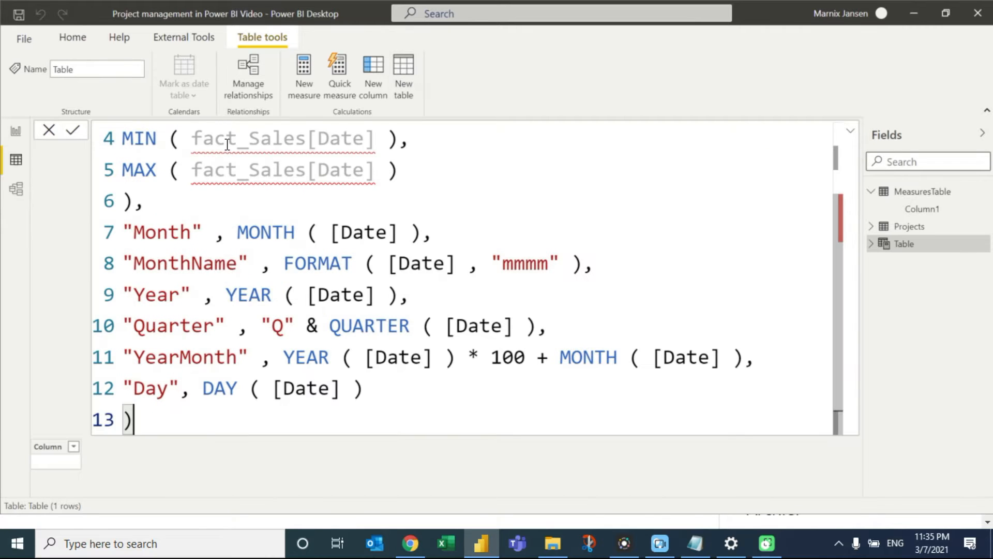
Replace fact_Sales[Date] in the MIN function with Projects[Start date].
{"action": "scroll", "coordinate": [227, 144], "scroll_direction": "up", "scroll_amount": 1}
{"action": "left_click_drag", "start_coordinate": [197, 234], "coordinate": [377, 236]}
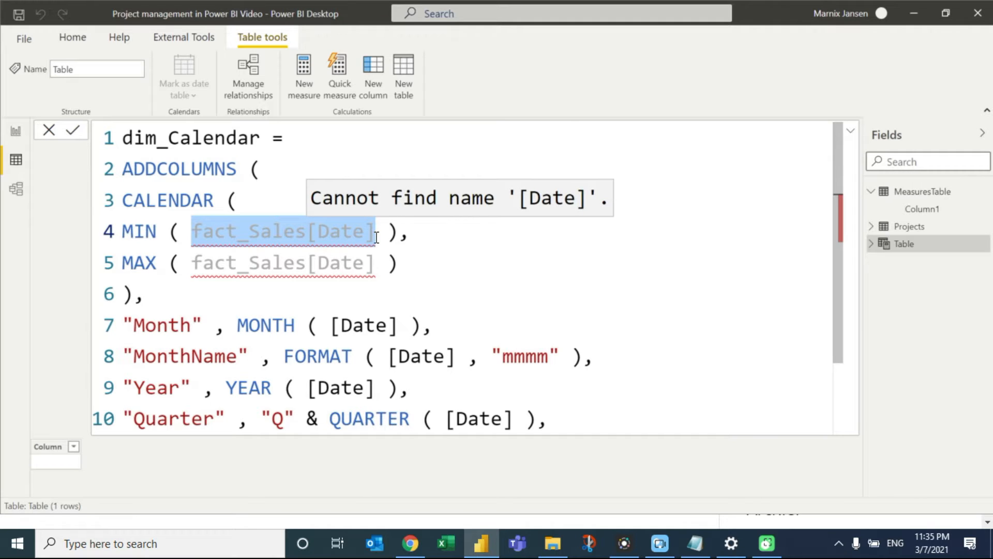
{"action": "type", "text": "proj"}
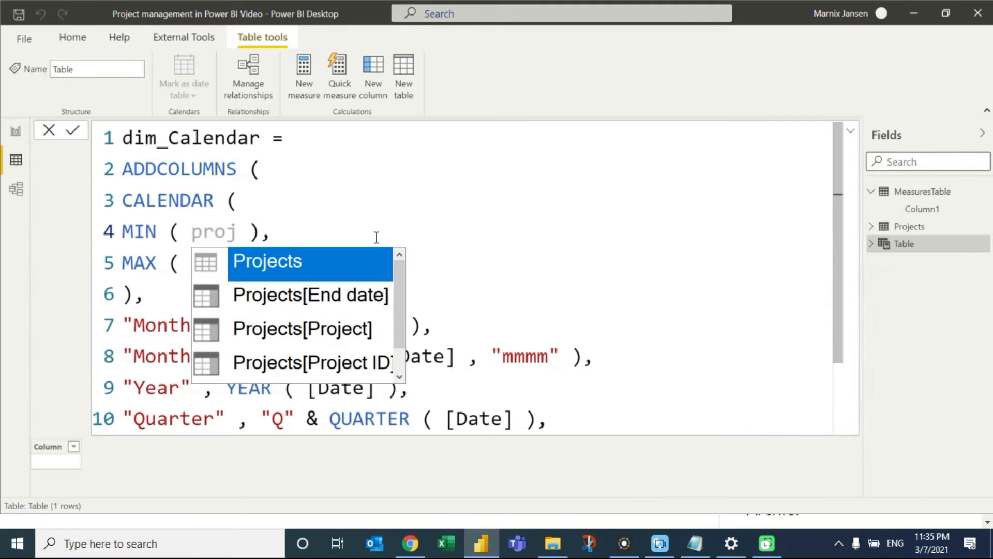
{"action": "key", "text": "Down"}
{"action": "key", "text": "Down"}
{"action": "key", "text": "Down"}
{"action": "key", "text": "Down"}
{"action": "key", "text": "Tab"}
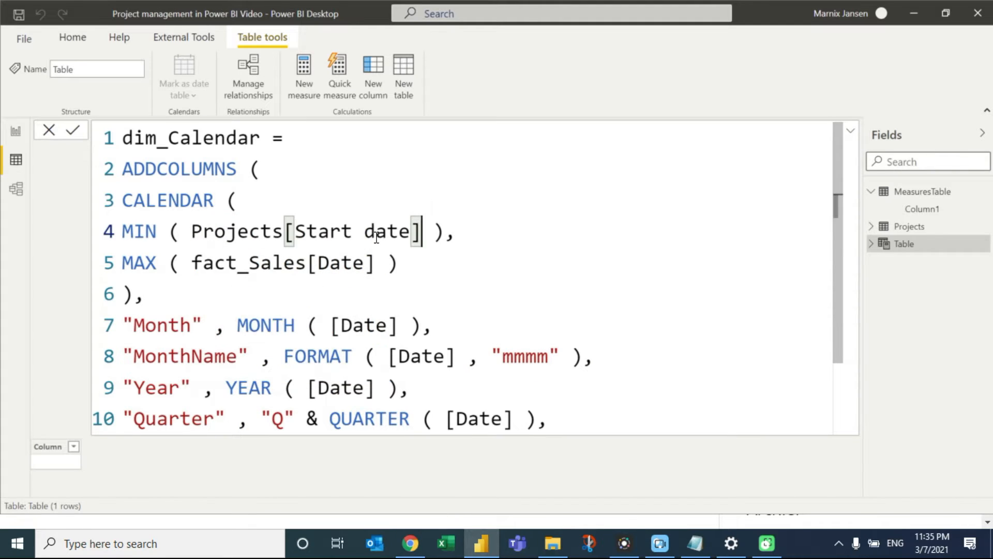
Replace fact_Sales[Date] in the MAX function with Projects[End date] and commit the dim_Calendar formula.
{"action": "key", "text": "Down"}
{"action": "key", "text": "Left"}
{"action": "key", "text": "shift+Left"}
{"action": "key", "text": "shift+Left"}
{"action": "key", "text": "shift+Left"}
{"action": "key", "text": "shift+Left"}
{"action": "key", "text": "shift+Left"}
{"action": "key", "text": "shift+Left"}
{"action": "key", "text": "shift+Left"}
{"action": "key", "text": "shift+Left"}
{"action": "key", "text": "shift+Left"}
{"action": "key", "text": "shift+Left"}
{"action": "key", "text": "shift+Left"}
{"action": "key", "text": "shift+Left"}
{"action": "key", "text": "shift+Left"}
{"action": "key", "text": "shift+Left"}
{"action": "key", "text": "shift+Left"}
{"action": "key", "text": "shift+Left"}
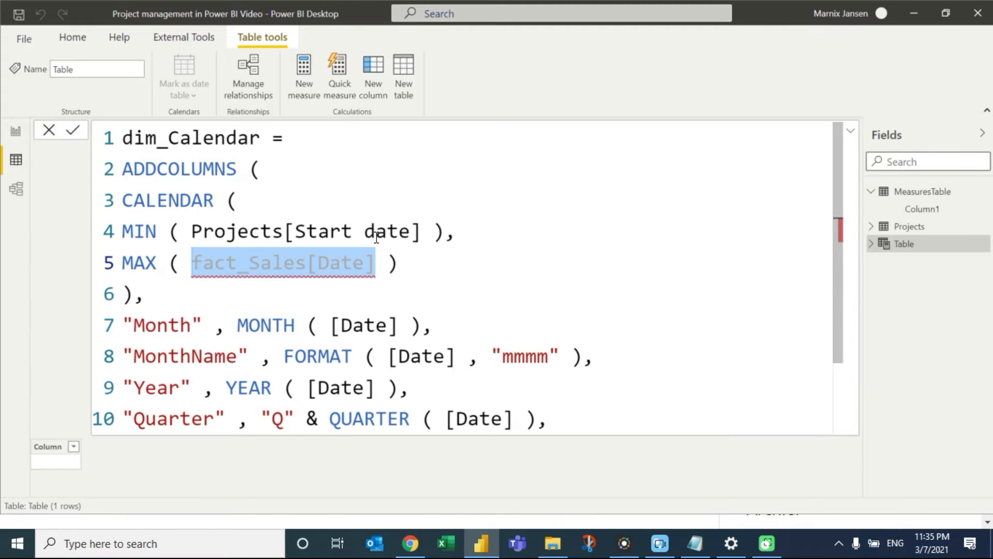
{"action": "type", "text": "proj"}
{"action": "key", "text": "Down"}
{"action": "key", "text": "Down"}
{"action": "key", "text": "Down"}
{"action": "key", "text": "Down"}
{"action": "key", "text": "Up"}
{"action": "key", "text": "Up"}
{"action": "key", "text": "Up"}
{"action": "key", "text": "Tab"}
{"action": "key", "text": "Return"}
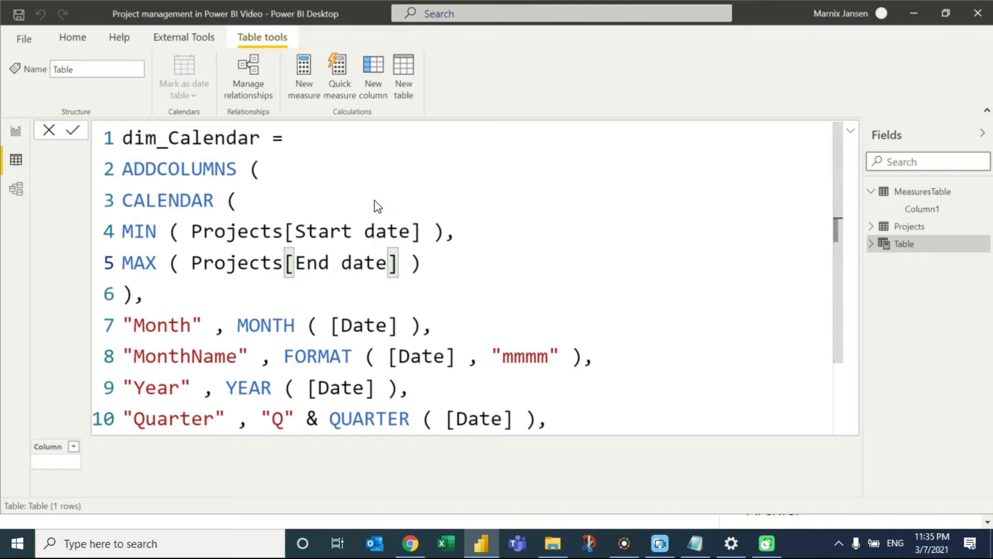
{"action": "left_click", "coordinate": [48, 132]}
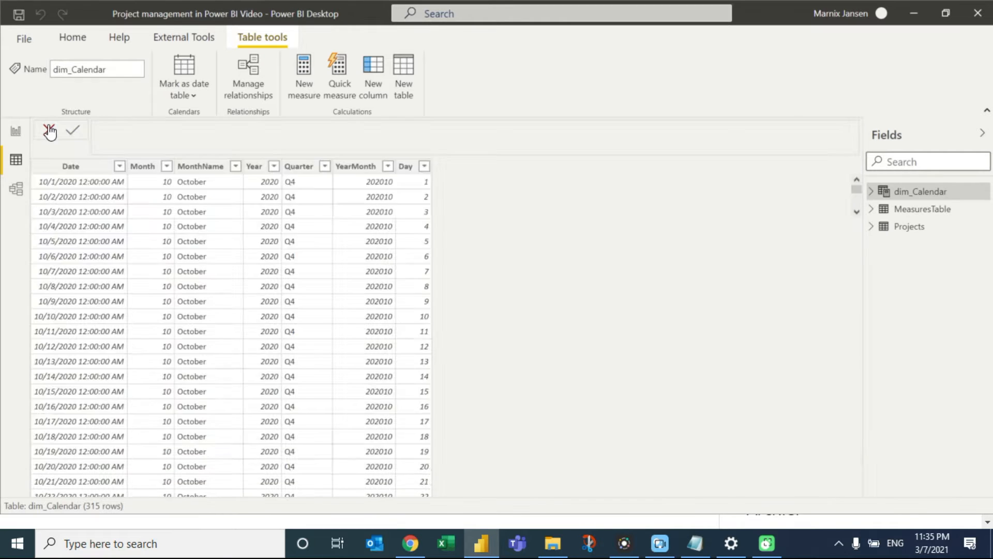
Review the full dim_Calendar formula and collapse the formula editor to show the table's rows.
{"action": "left_click", "coordinate": [48, 131]}
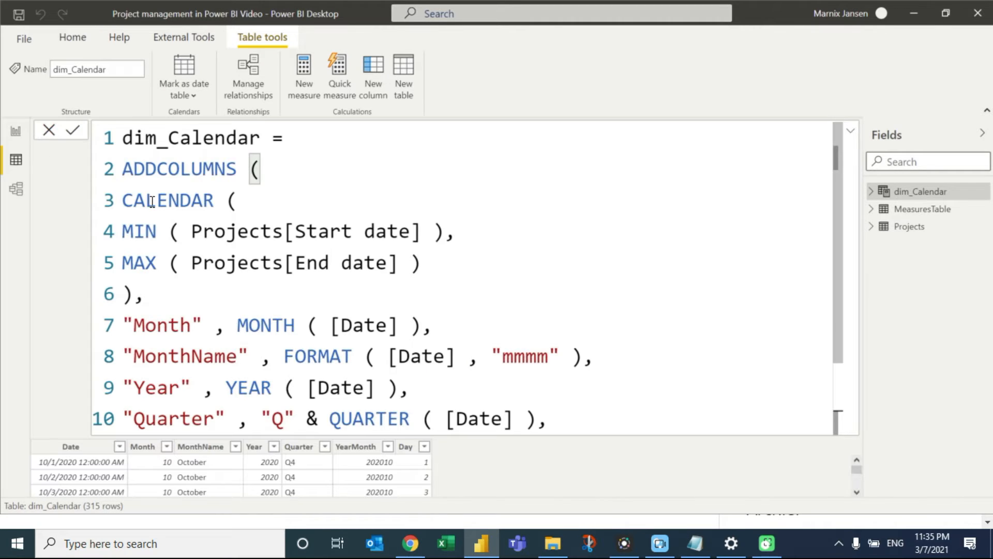
{"action": "left_click", "coordinate": [50, 134]}
{"action": "scroll", "coordinate": [206, 290], "scroll_direction": "down", "scroll_amount": 3}
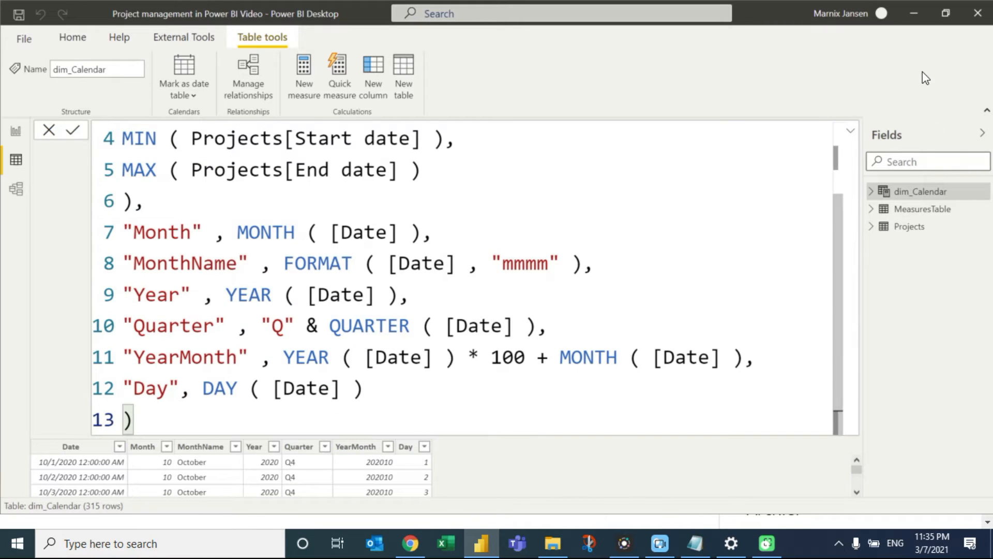
{"action": "left_click", "coordinate": [851, 133]}
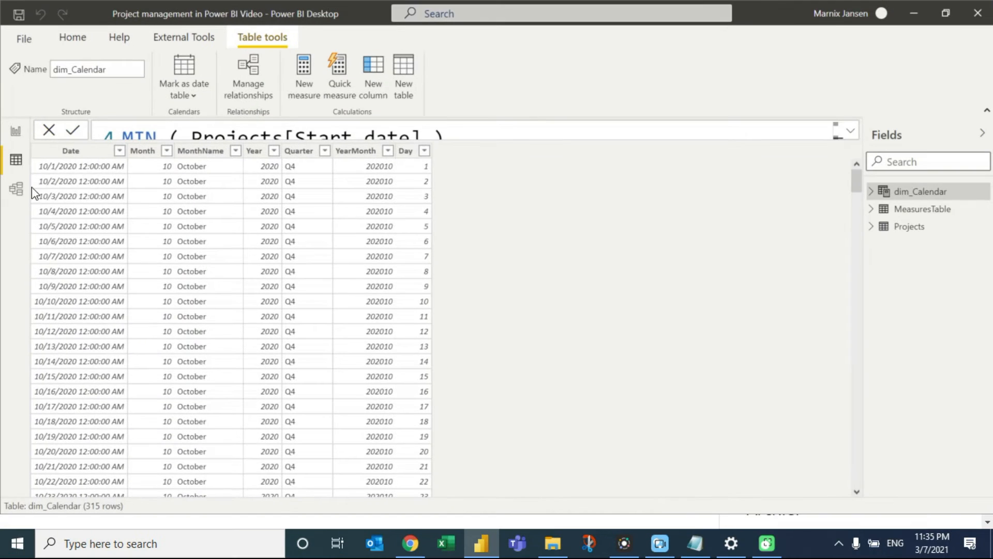
Add a matrix below the Gantt chart in the report, with Quarter, MonthName and Year from dim_Calendar as rows.
{"action": "left_click", "coordinate": [32, 60]}
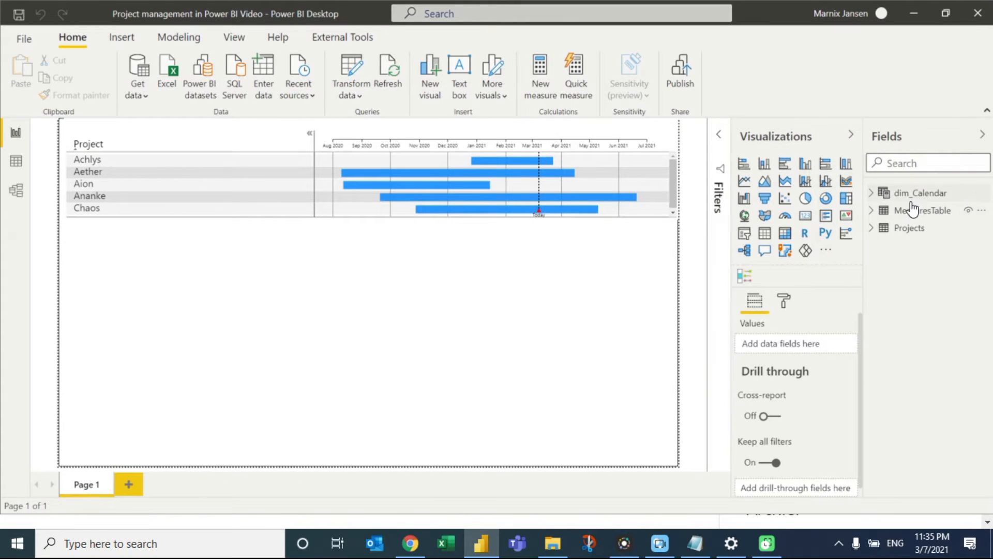
{"action": "left_click", "coordinate": [849, 192]}
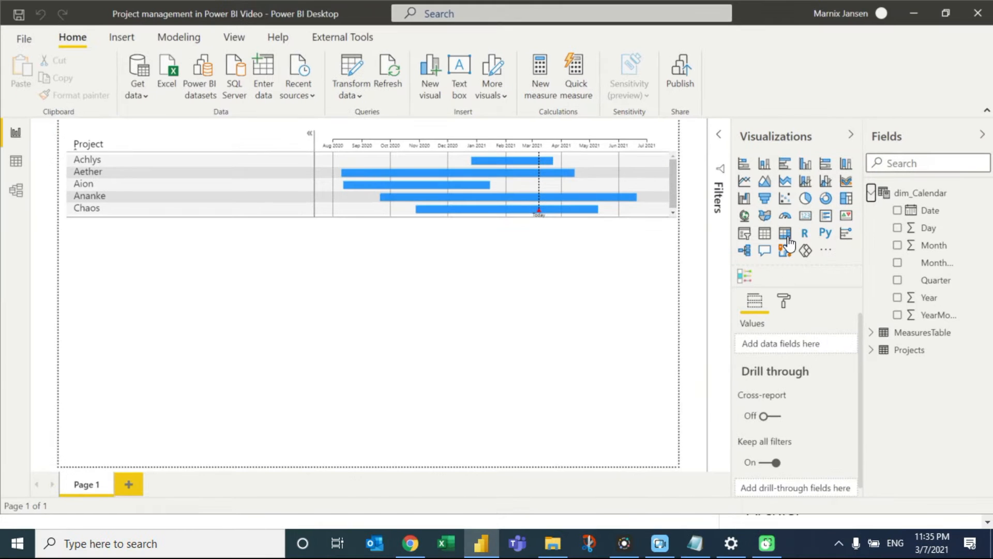
{"action": "left_click", "coordinate": [782, 229]}
{"action": "left_click_drag", "start_coordinate": [903, 300], "coordinate": [810, 342]}
{"action": "left_click_drag", "start_coordinate": [934, 262], "coordinate": [781, 348]}
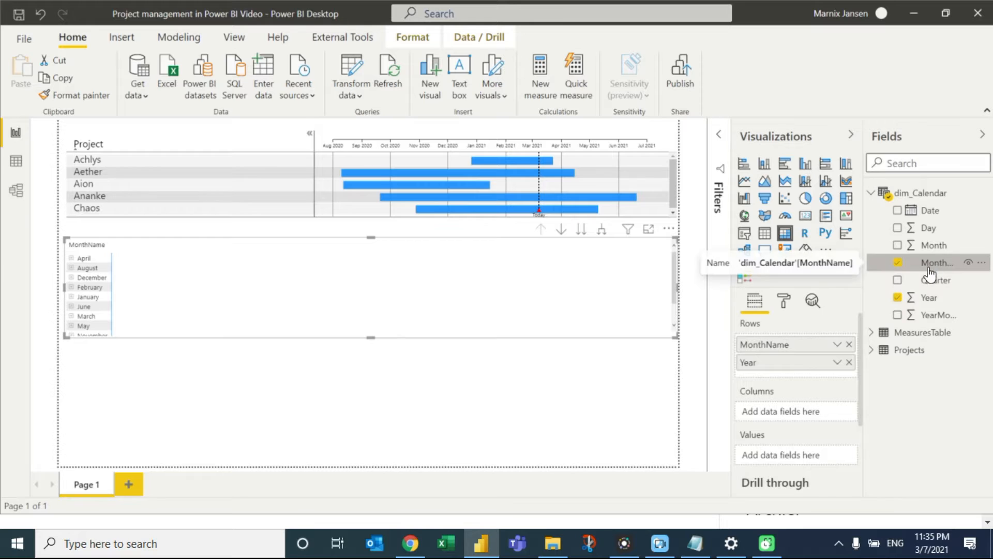
{"action": "left_click_drag", "start_coordinate": [936, 279], "coordinate": [783, 344]}
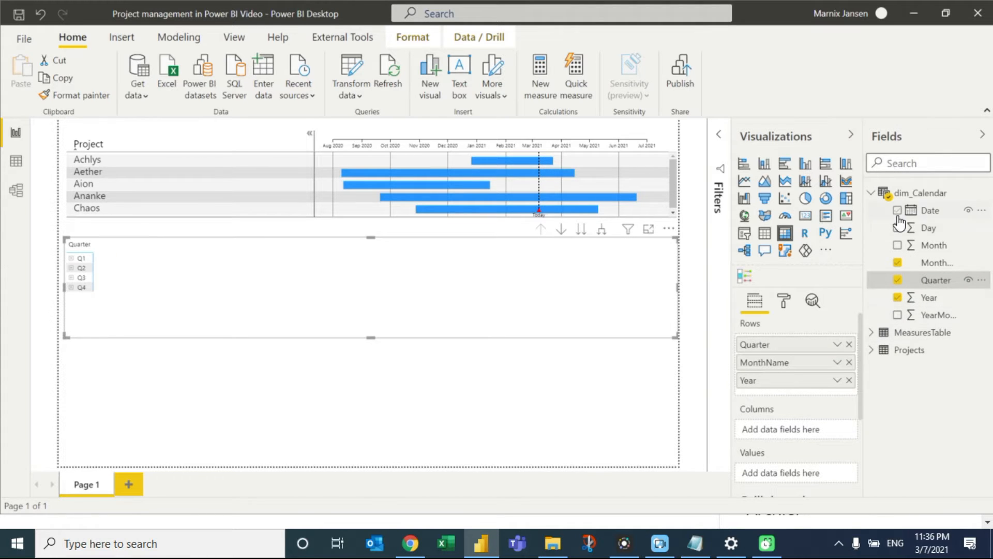
Add Day from dim_Calendar to the matrix rows and order the rows as Year, Quarter, MonthName, Day.
{"action": "left_click_drag", "start_coordinate": [934, 229], "coordinate": [817, 377]}
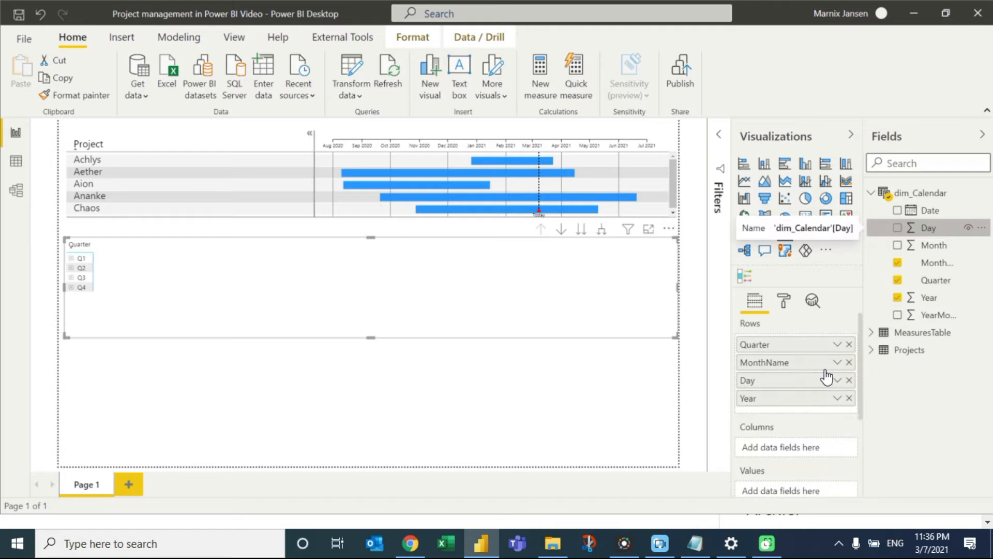
{"action": "left_click_drag", "start_coordinate": [760, 399], "coordinate": [774, 344]}
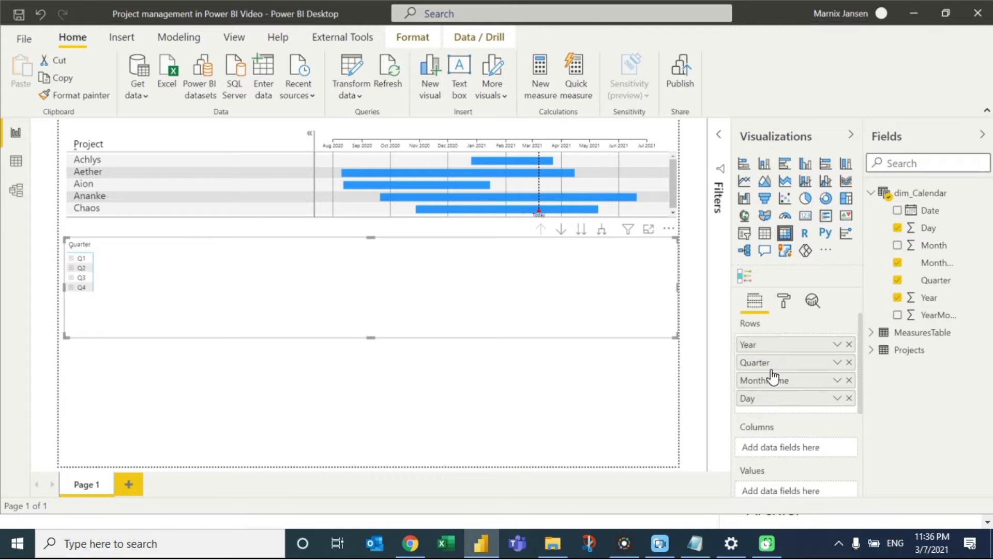
{"action": "left_click_drag", "start_coordinate": [756, 379], "coordinate": [766, 379]}
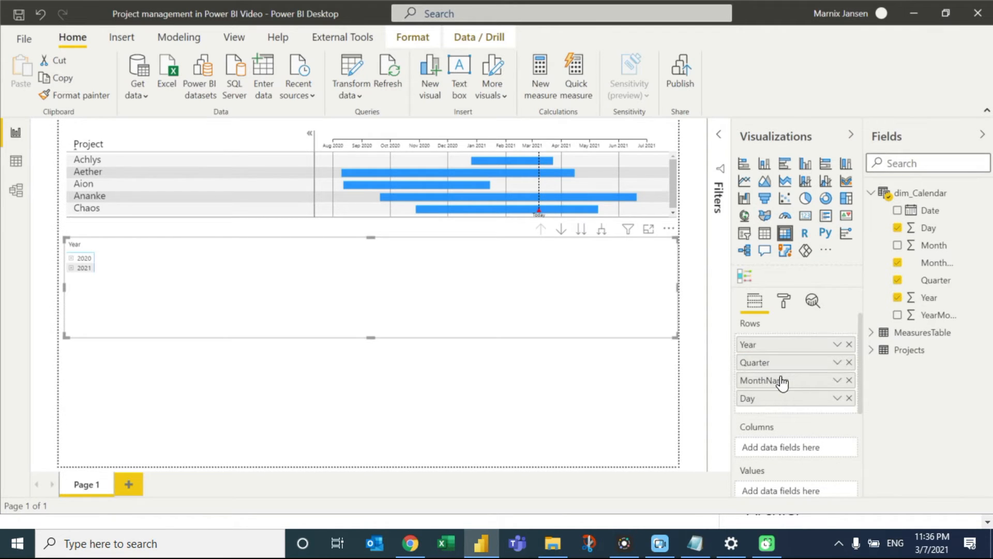
Sort the MonthName column of dim_Calendar by the Month column and close the formula editor.
{"action": "left_click", "coordinate": [933, 264]}
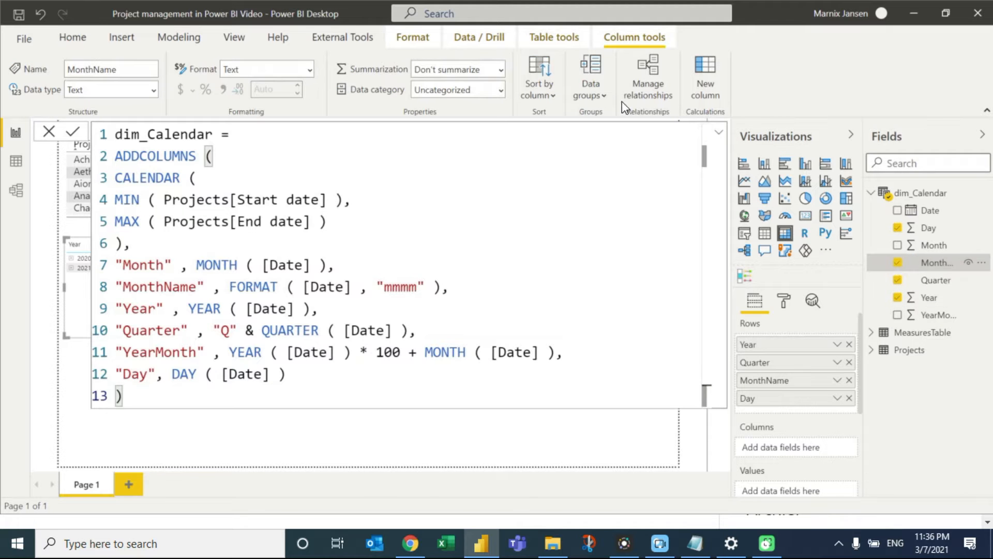
{"action": "left_click", "coordinate": [540, 85]}
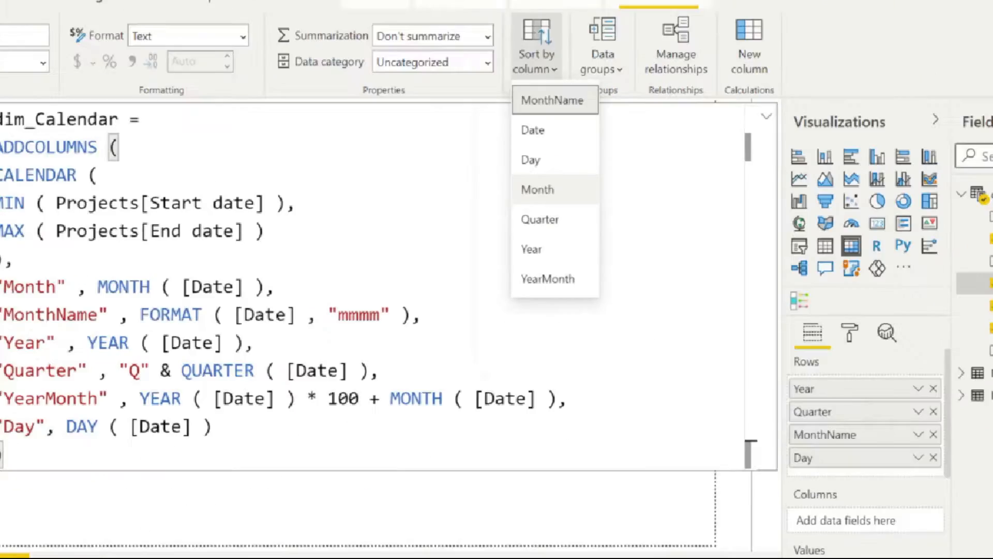
{"action": "left_click", "coordinate": [542, 190]}
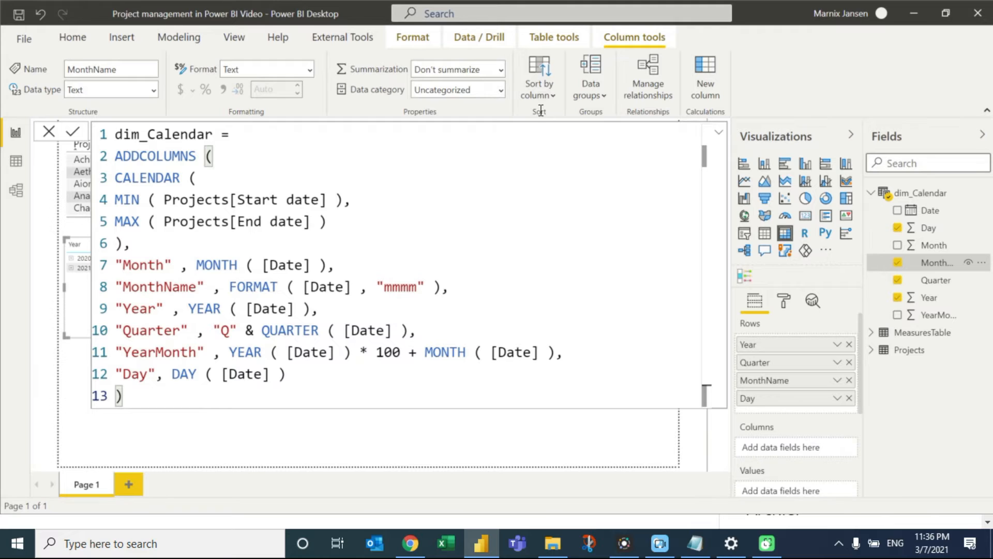
{"action": "left_click", "coordinate": [551, 95]}
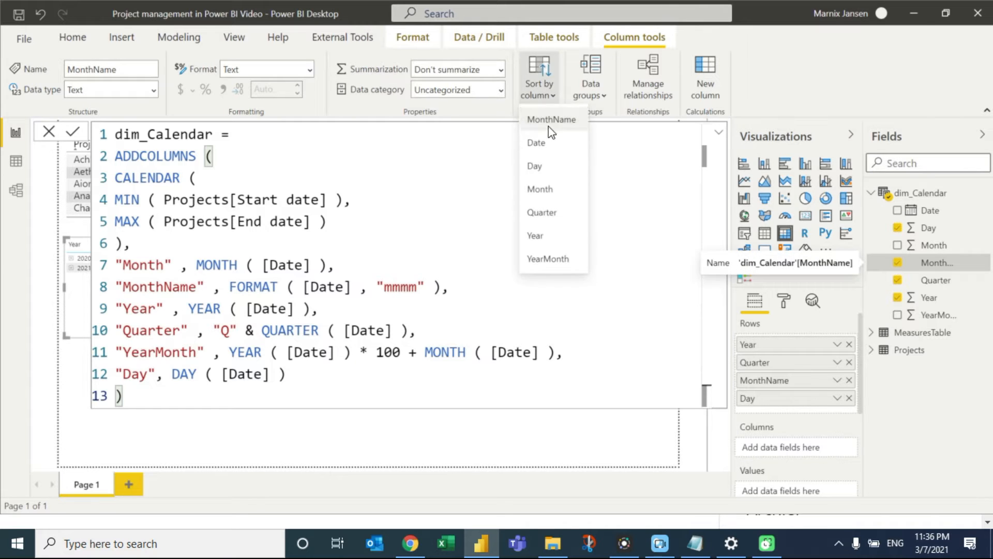
{"action": "left_click", "coordinate": [542, 194]}
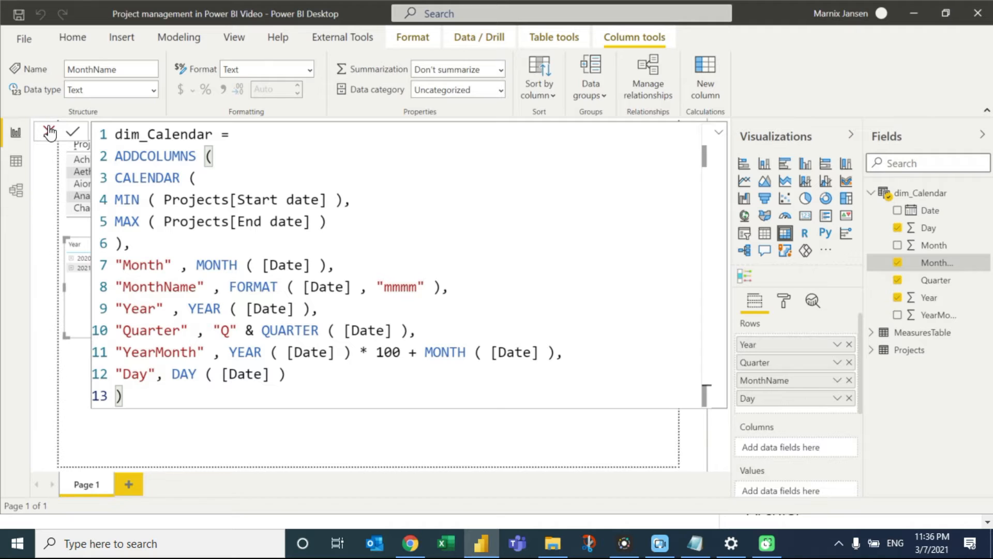
{"action": "left_click", "coordinate": [49, 132]}
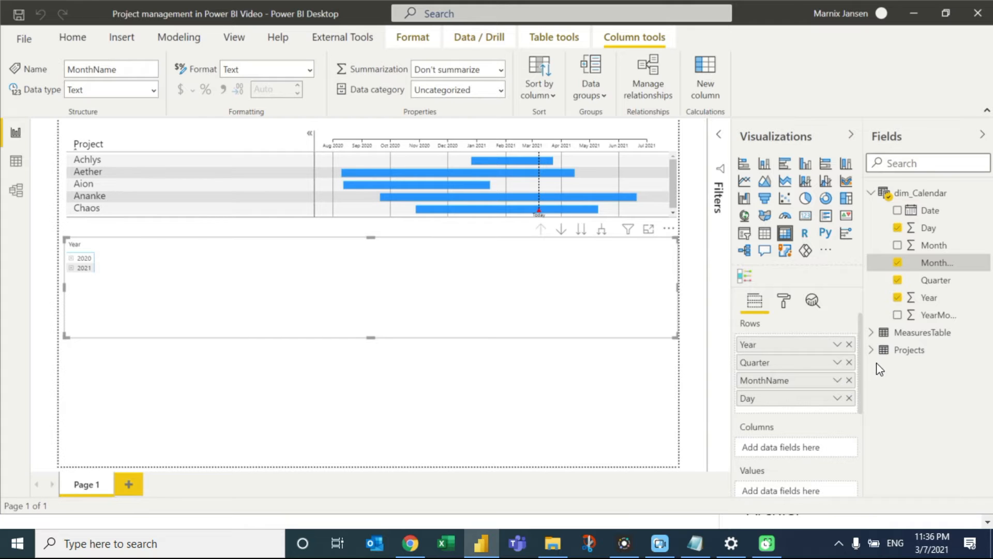
Create the measure # Project Ongoing = COUNTROWS ( Projects ) in MeasuresTable and add it to the matrix values.
{"action": "left_click", "coordinate": [873, 350]}
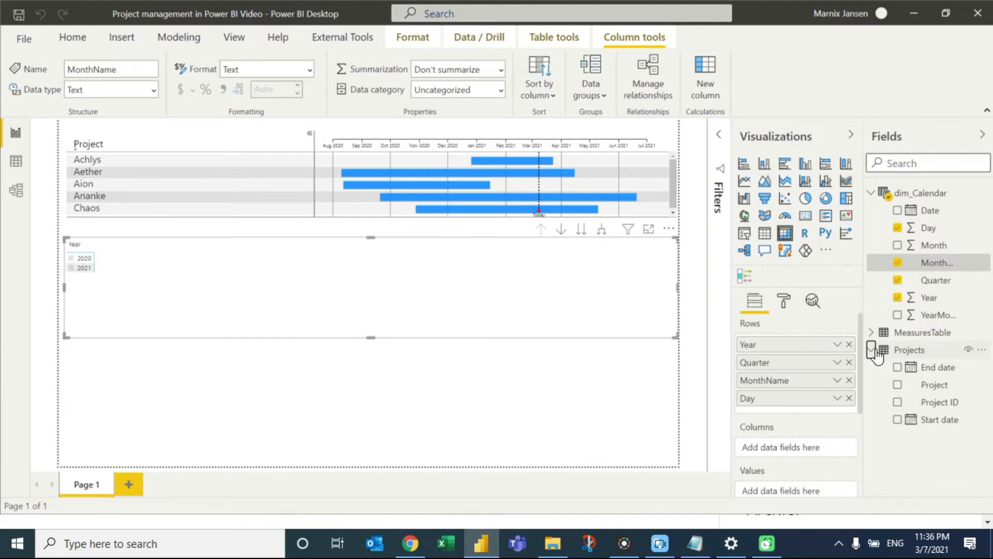
{"action": "left_click", "coordinate": [872, 349]}
{"action": "left_click", "coordinate": [871, 332]}
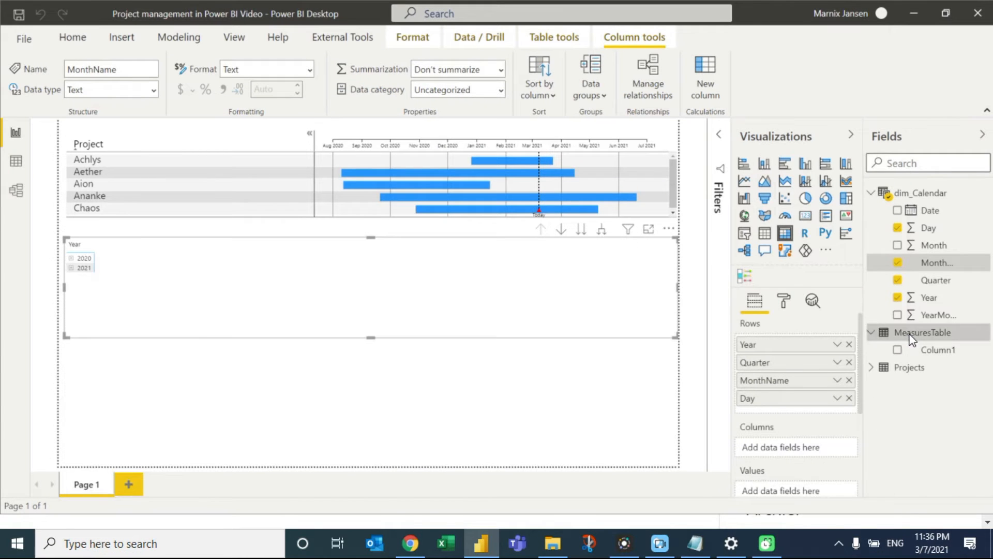
{"action": "right_click", "coordinate": [859, 331]}
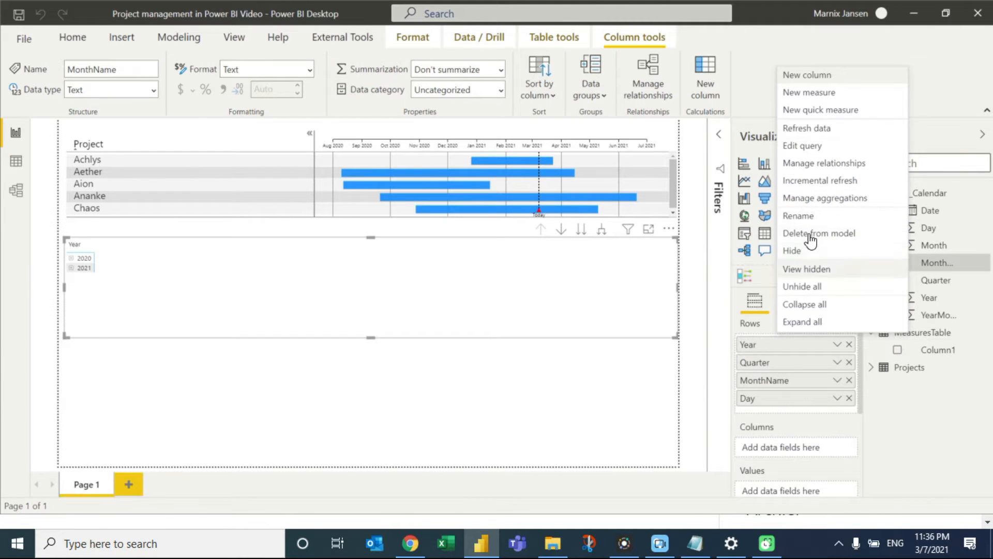
{"action": "left_click", "coordinate": [815, 96]}
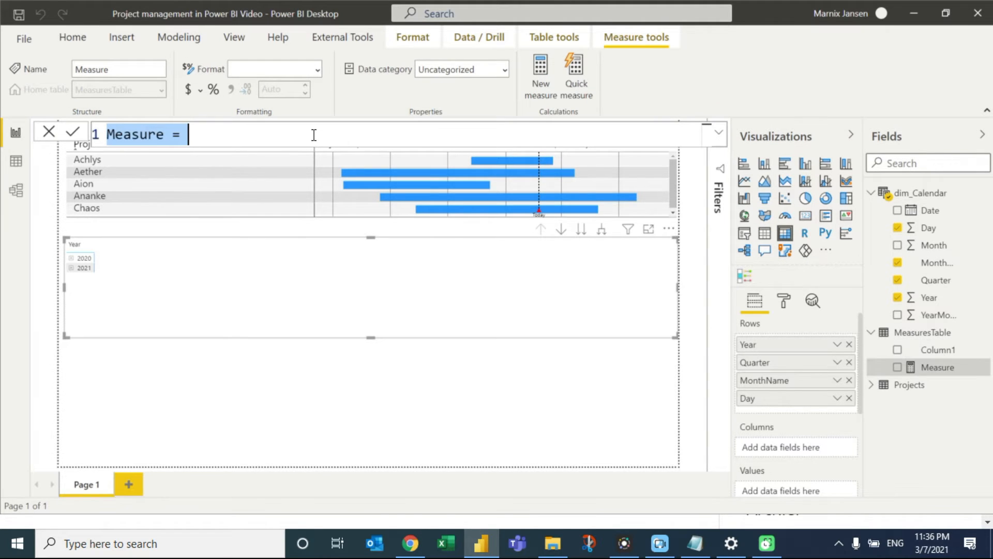
{"action": "type", "text": "# Project Ongoing ="}
{"action": "key", "text": "shift+Return"}
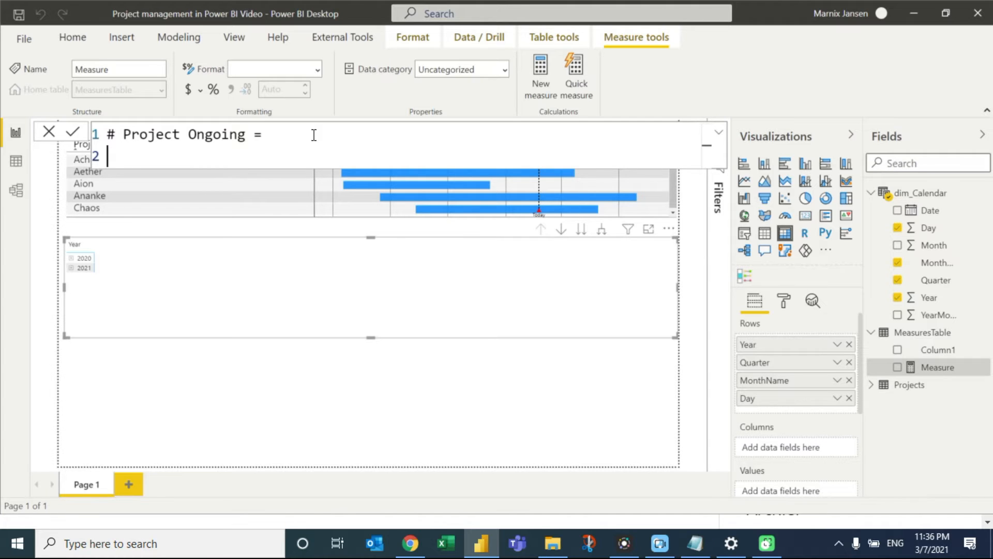
{"action": "type", "text": "COUNTROWS ( "}
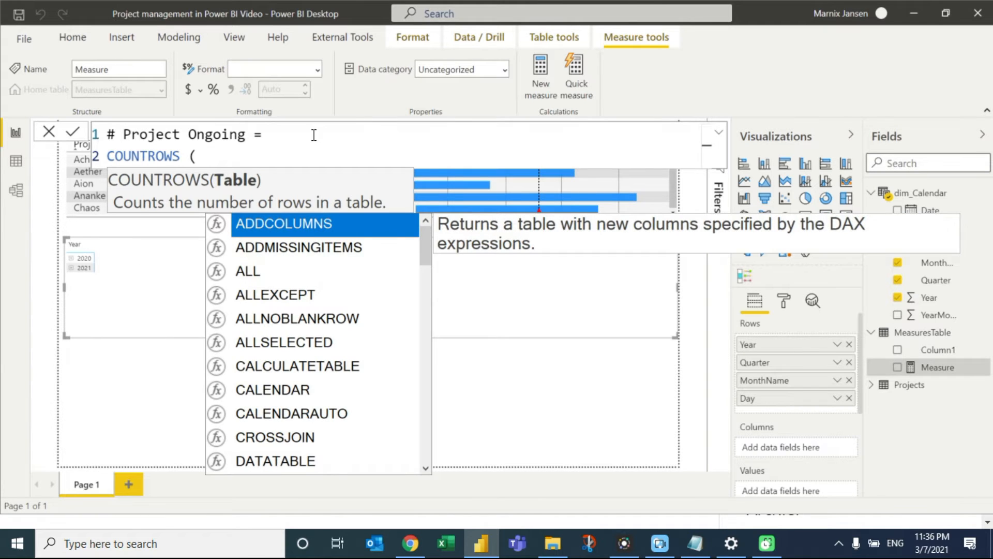
{"action": "type", "text": "Projects )"}
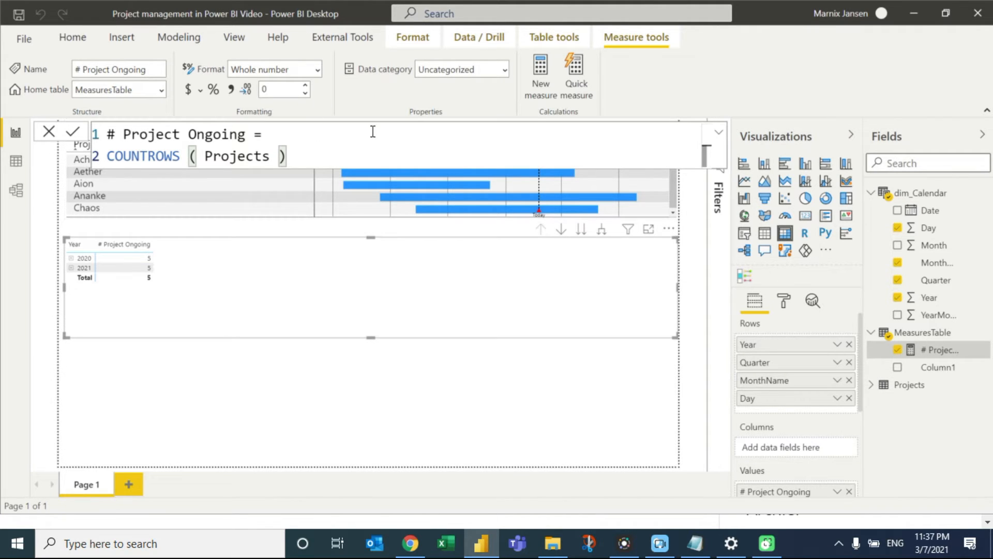
Wrap COUNTROWS ( Projects ) in a CALCULATE function on its own indented line, ready for filter arguments.
{"action": "left_click", "coordinate": [537, 128]}
{"action": "key", "text": "Return"}
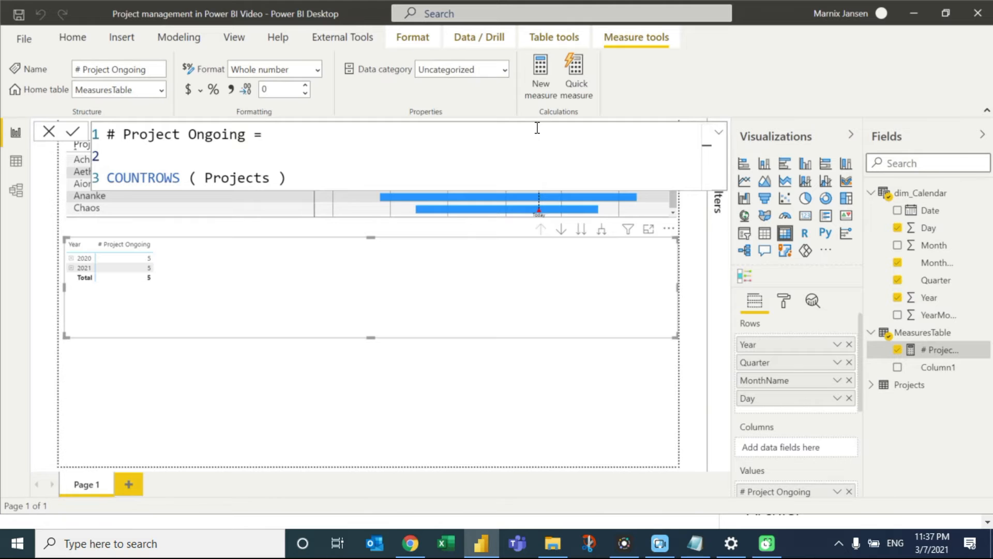
{"action": "type", "text": "cal"}
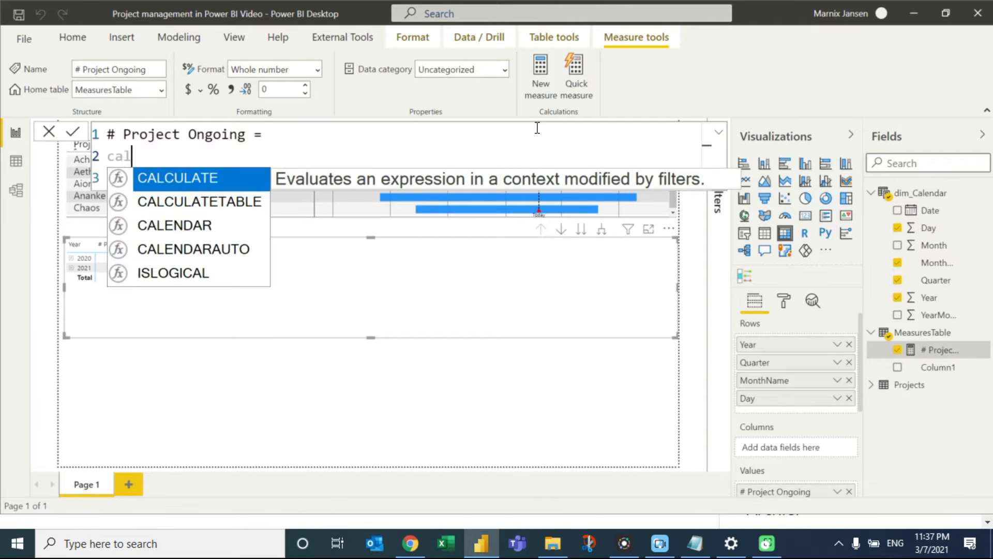
{"action": "key", "text": "Tab"}
{"action": "type", "text": "("}
{"action": "key", "text": "Down"}
{"action": "key", "text": "Home"}
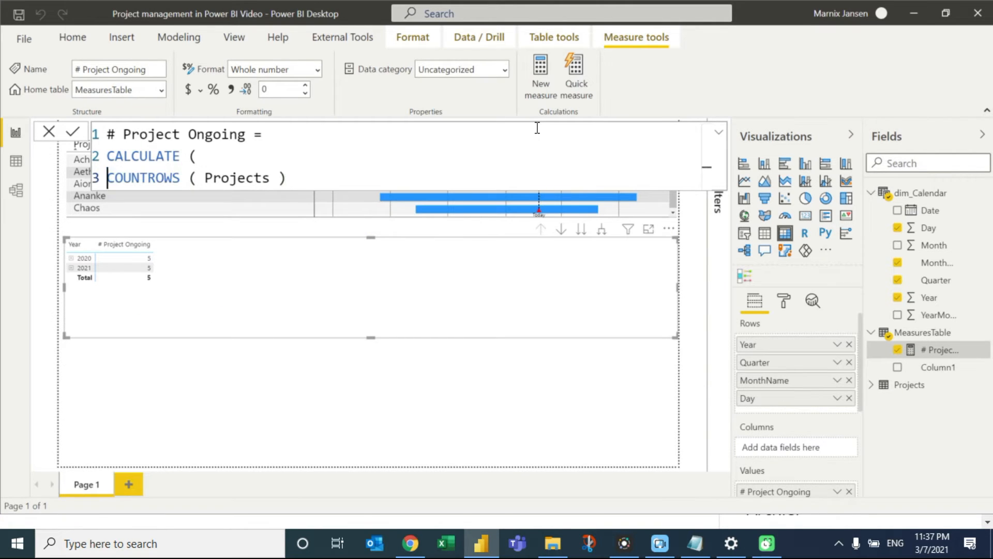
{"action": "key", "text": "Tab"}
{"action": "key", "text": "End"}
{"action": "type", "text": ","}
{"action": "key", "text": "Return"}
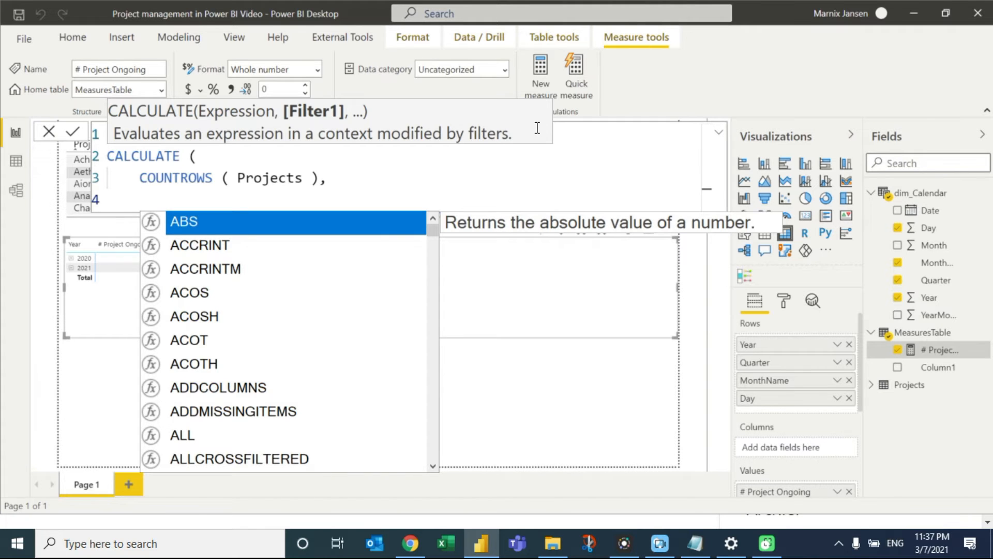
Add ALL ( dim_Calendar ) as the first filter argument of CALCULATE.
{"action": "type", "text": "ALL ("}
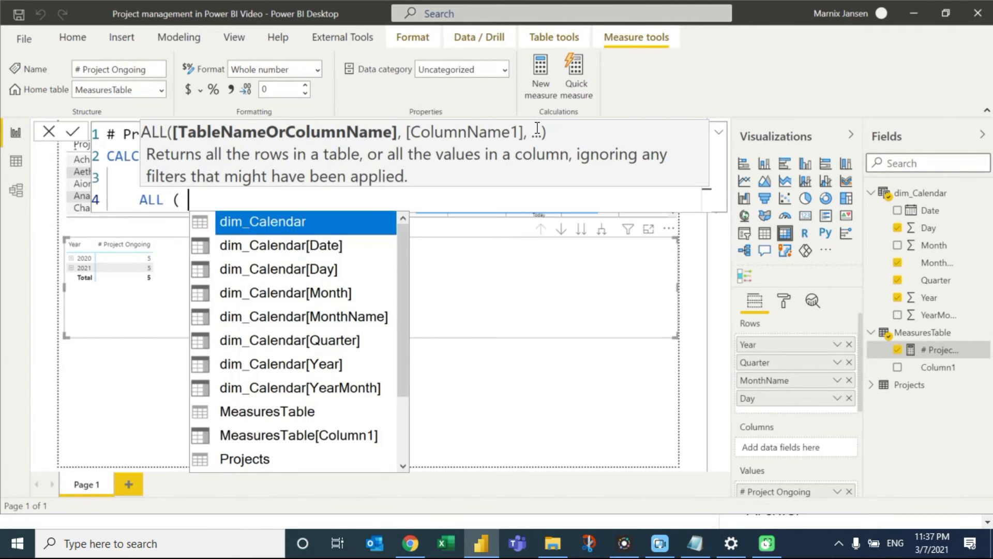
{"action": "key", "text": "Tab"}
{"action": "type", "text": ")"}
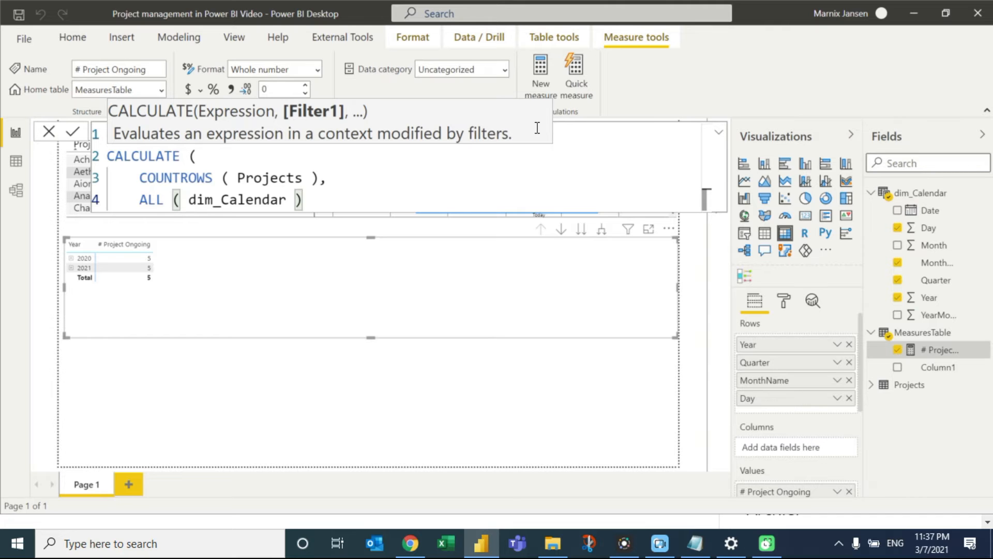
{"action": "type", "text": ","}
{"action": "key", "text": "shift+Return"}
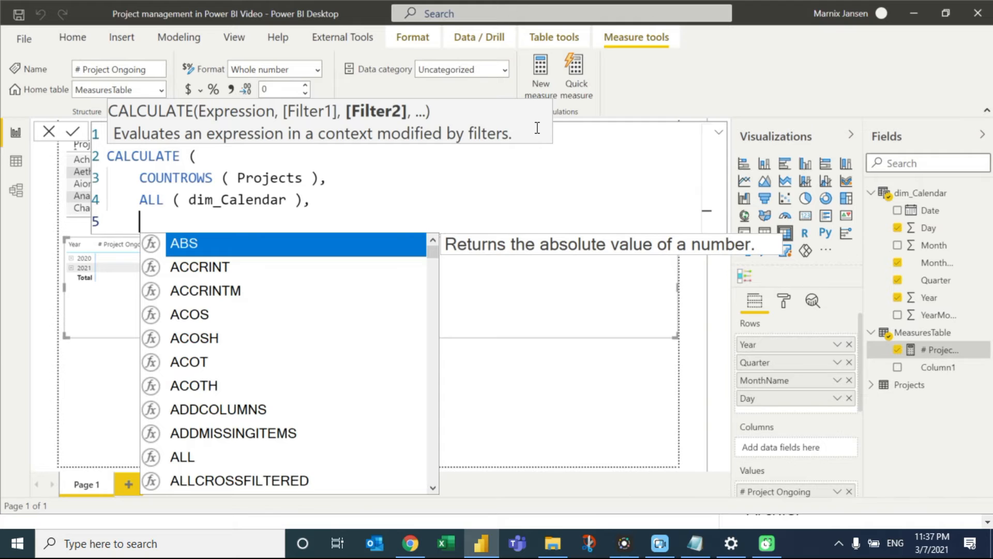
Add the filter Projects[Start date] <= MAX ( dim_Calendar[Date] ) to the CALCULATE function.
{"action": "type", "text": "star"}
{"action": "key", "text": "Up"}
{"action": "key", "text": "Tab"}
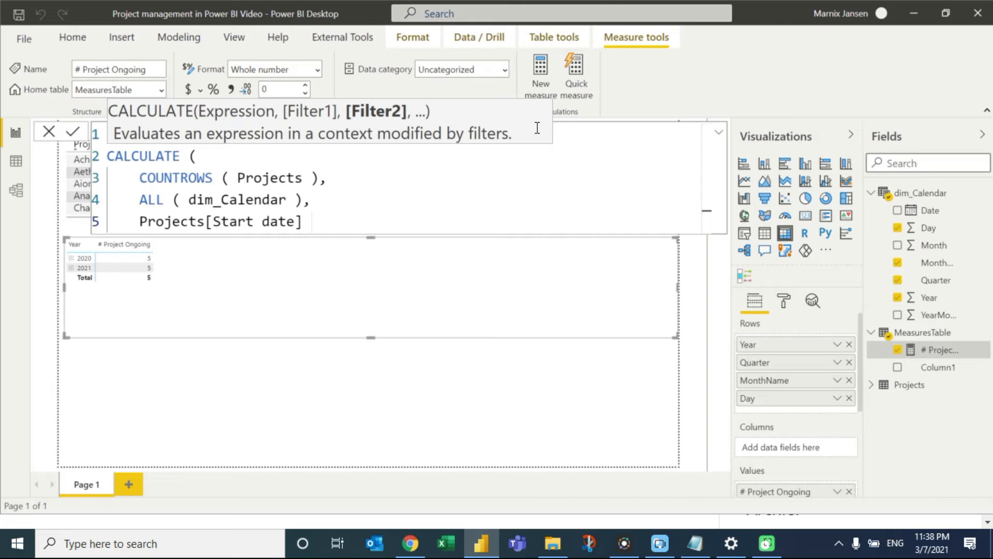
{"action": "type", "text": "<="}
{"action": "type", "text": "MAX ("}
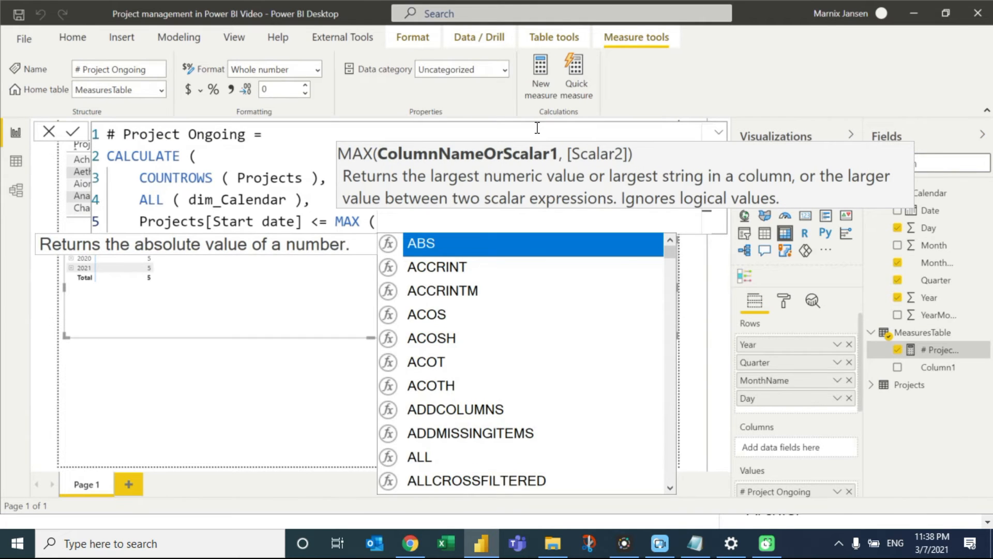
{"action": "type", "text": " date"}
{"action": "key", "text": "Down"}
{"action": "key", "text": "Down"}
{"action": "key", "text": "Down"}
{"action": "key", "text": "Down"}
{"action": "key", "text": "Down"}
{"action": "key", "text": "Down"}
{"action": "key", "text": "Down"}
{"action": "key", "text": "Down"}
{"action": "key", "text": "Down"}
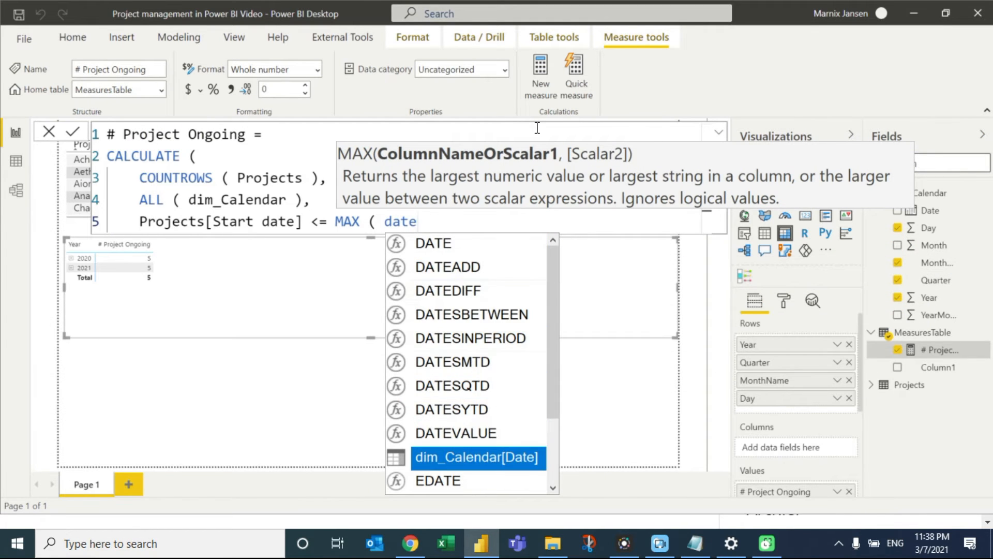
{"action": "key", "text": "Tab"}
{"action": "type", "text": "),"}
{"action": "key", "text": "shift+Return"}
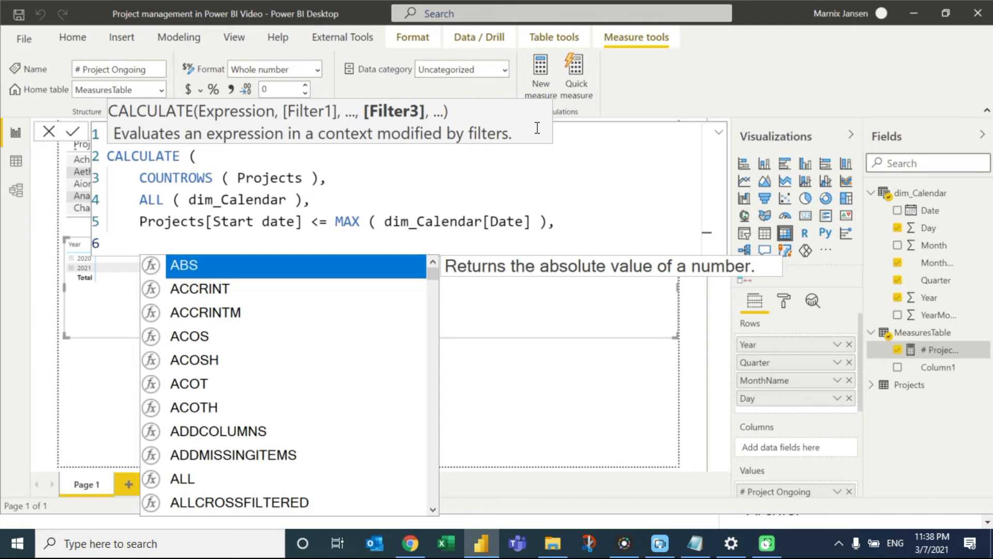
Add the filter Projects[End date] >= MIN ( dim_Calendar[Date] ) to the CALCULATE function.
{"action": "type", "text": "proje"}
{"action": "key", "text": "Down"}
{"action": "key", "text": "Tab"}
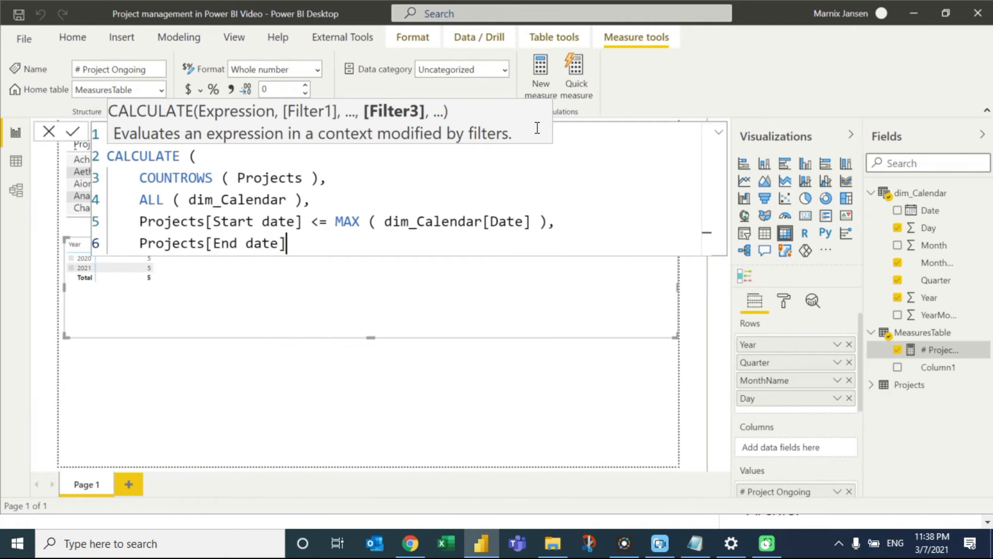
{"action": "type", "text": ">= min"}
{"action": "key", "text": "Tab"}
{"action": "type", "text": "("}
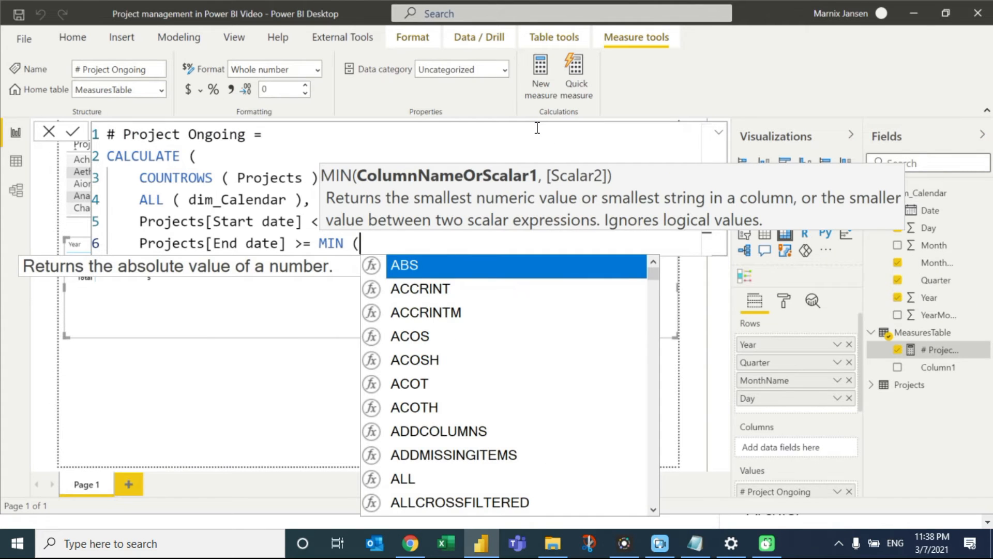
{"action": "key", "text": "Escape"}
{"action": "key", "text": "Escape"}
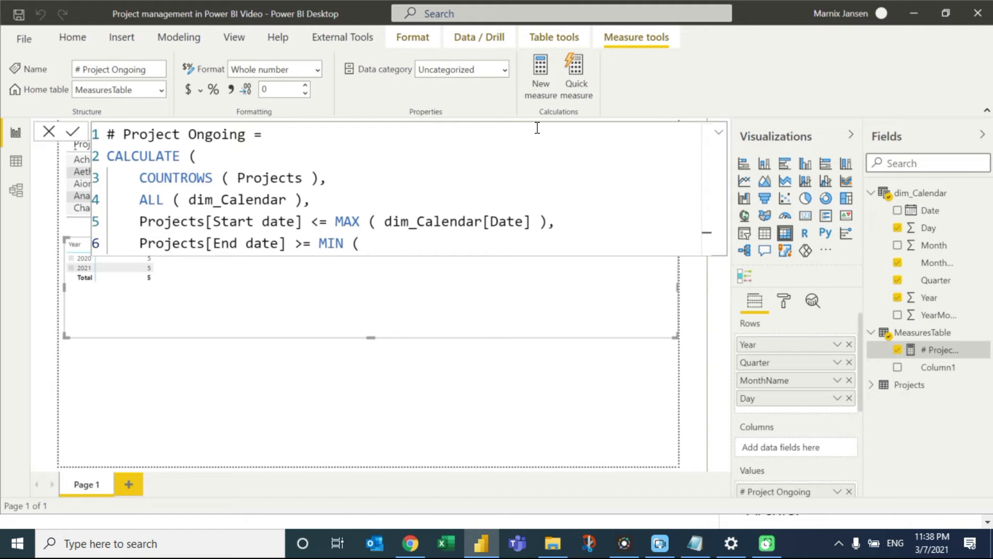
{"action": "type", "text": "dim"}
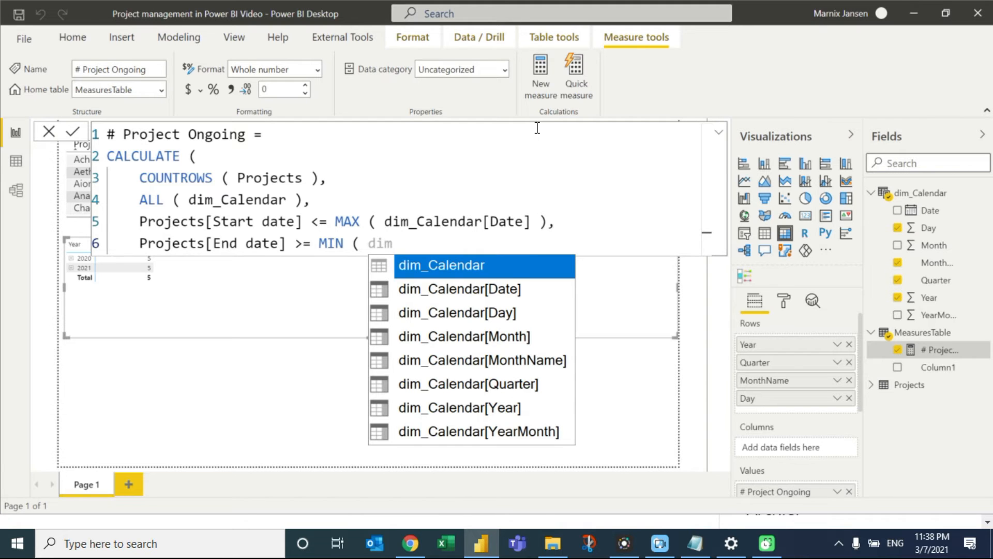
{"action": "key", "text": "Down"}
{"action": "key", "text": "Tab"}
{"action": "type", "text": ")"}
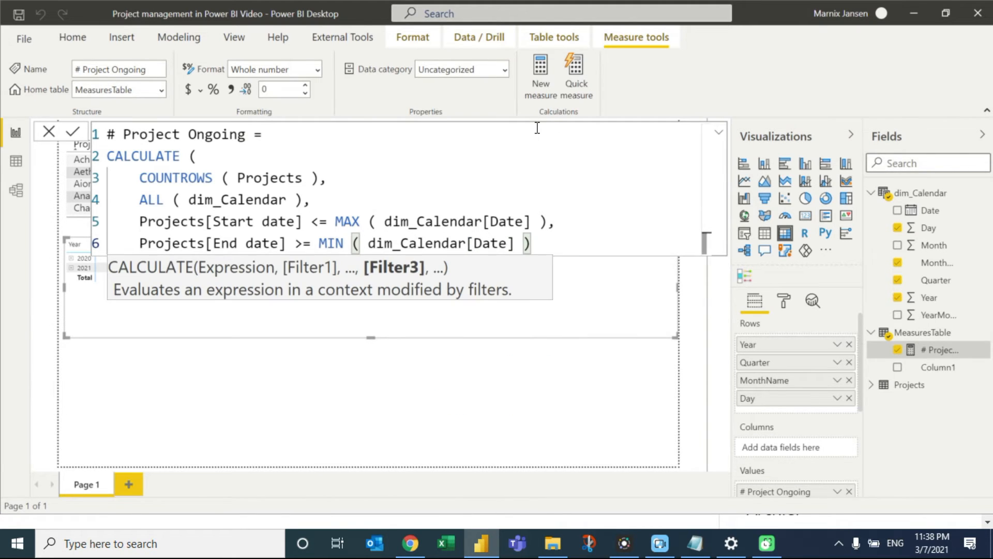
Close the CALCULATE function with a parenthesis on a new line and commit the # Project Ongoing measure.
{"action": "key", "text": "shift+Return"}
{"action": "type", "text": ")"}
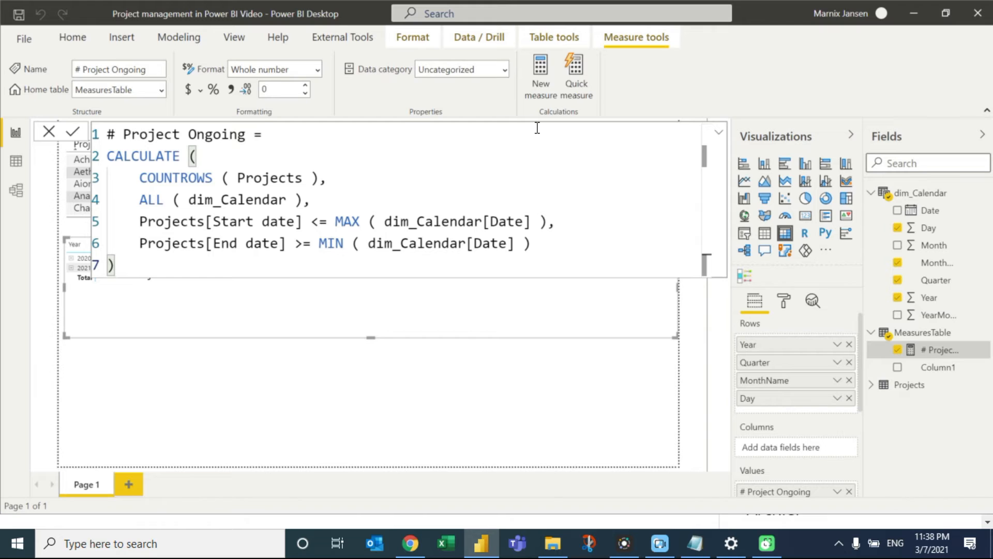
{"action": "key", "text": "Return"}
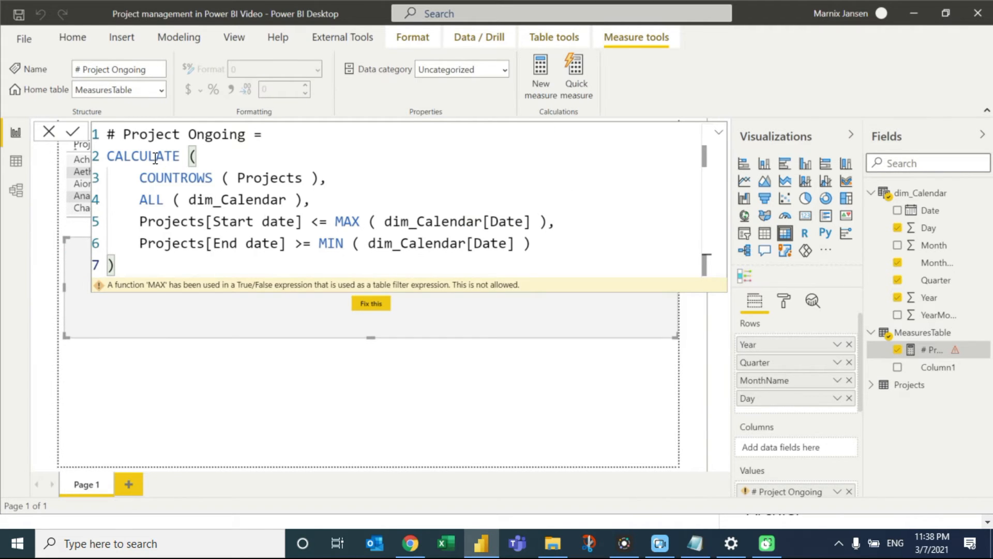
{"action": "left_click", "coordinate": [269, 222]}
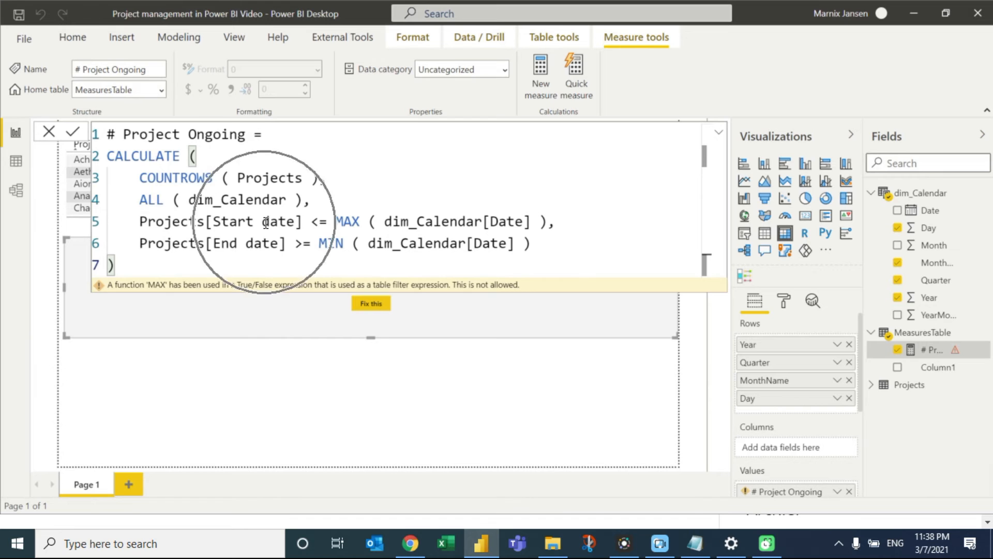
Copy the date filter text from MAX through the MIN expression onto new lines above CALCULATE in the # Project Ongoing measure.
{"action": "left_click", "coordinate": [474, 226]}
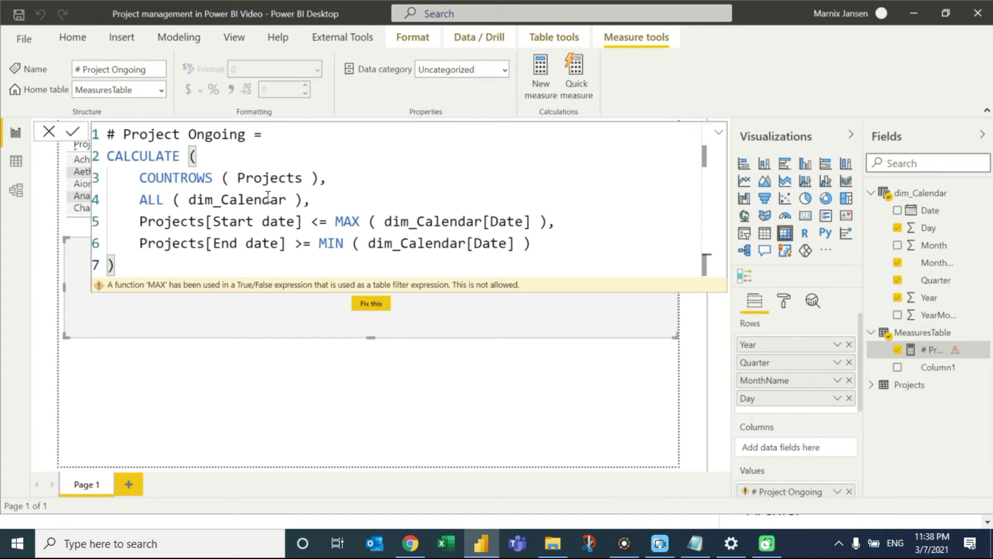
{"action": "left_click", "coordinate": [299, 129]}
{"action": "key", "text": "Return"}
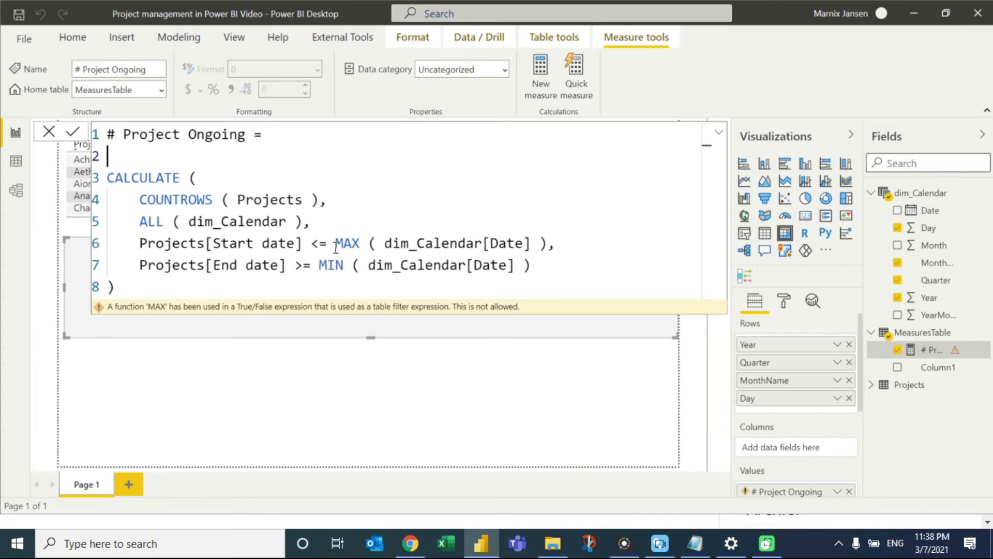
{"action": "left_click_drag", "start_coordinate": [335, 243], "coordinate": [532, 266]}
{"action": "key", "text": "ctrl+c"}
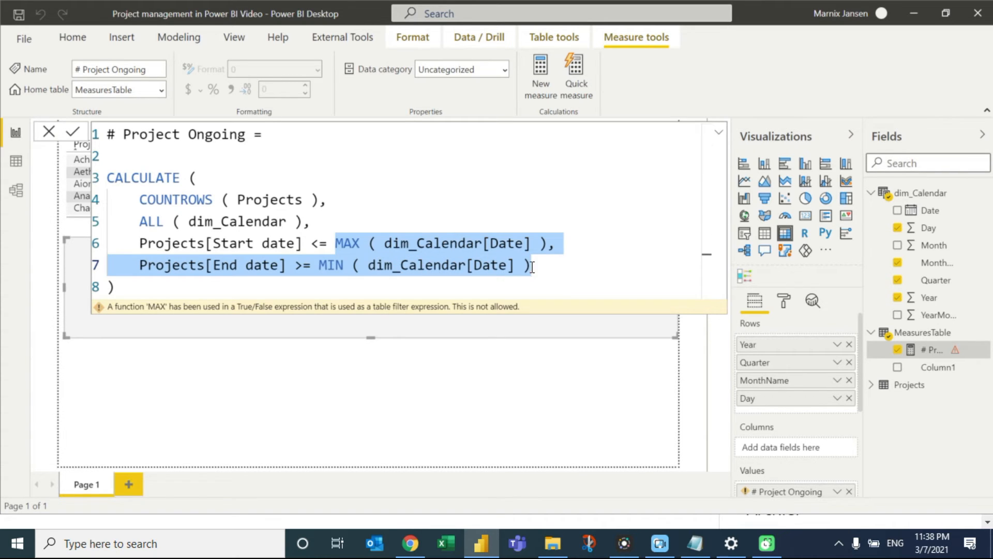
{"action": "left_click", "coordinate": [343, 148]}
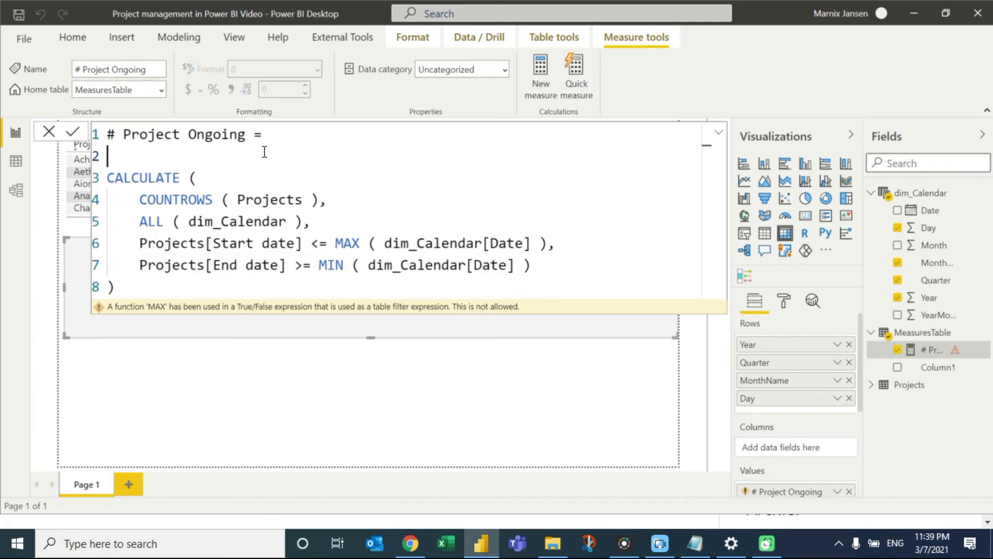
{"action": "key", "text": "shift+Return"}
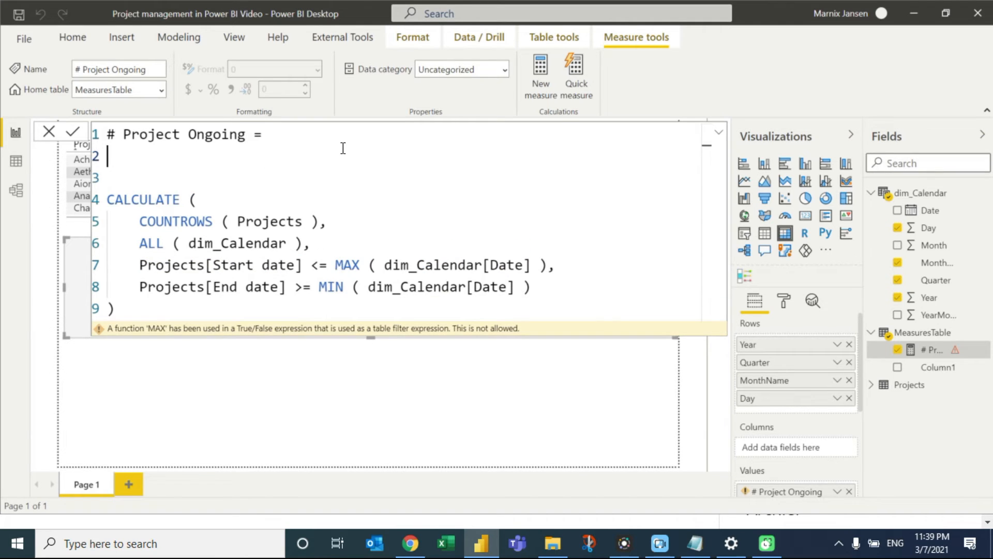
{"action": "key", "text": "ctrl+v"}
Remove Projects[End date] >= and the indentation before the copied MIN ( dim_Calendar[Date] ) expression.
{"action": "left_click", "coordinate": [319, 178]}
{"action": "key", "text": "shift+Home"}
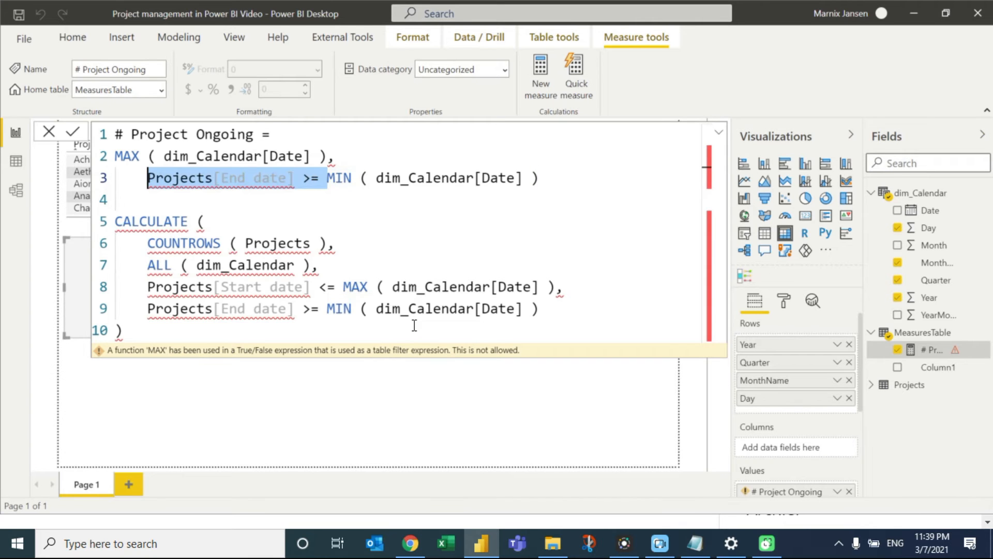
{"action": "key", "text": "BackSpace"}
{"action": "key", "text": "BackSpace"}
Declare the copied MAX expression as VAR MaxDate = MAX ( dim_Calendar[Date] ) and remove its trailing comma.
{"action": "key", "text": "Up"}
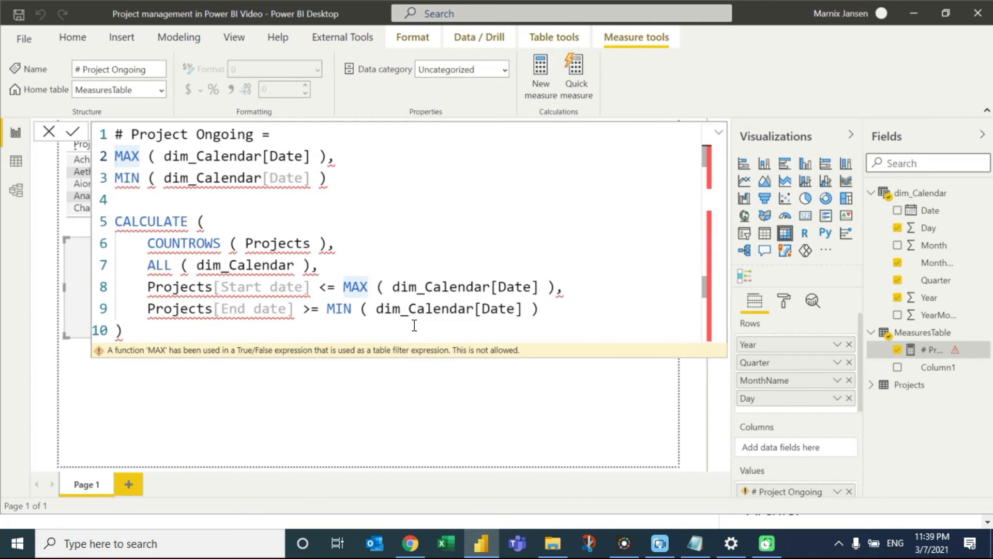
{"action": "type", "text": "VAR "}
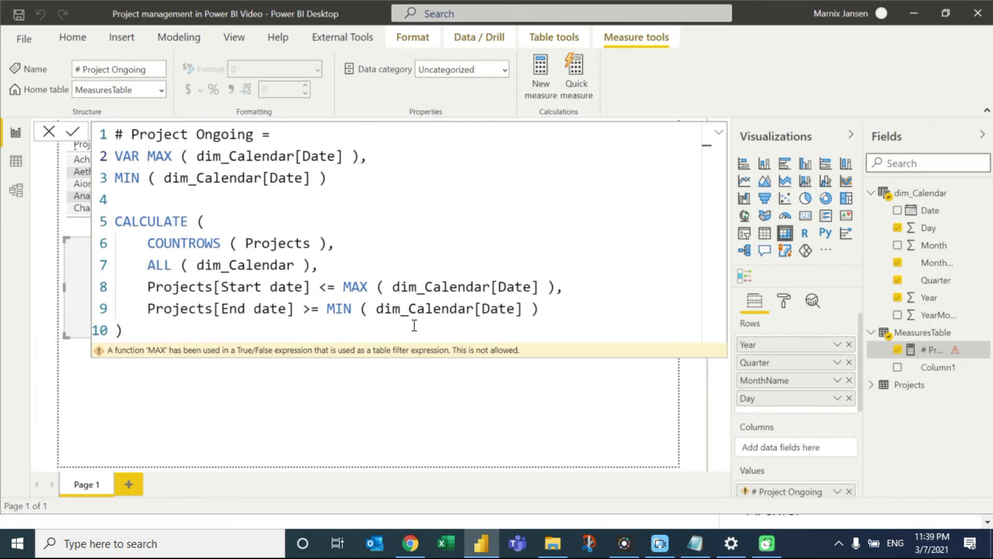
{"action": "type", "text": "MaxDat"}
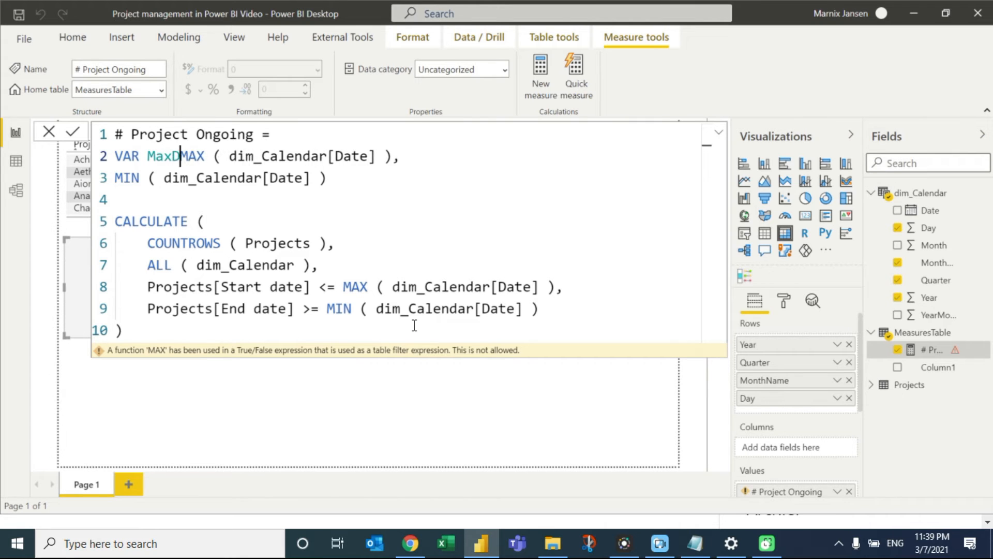
{"action": "type", "text": "e ="}
{"action": "key", "text": "End"}
{"action": "key", "text": "BackSpace"}
Declare the copied MIN expression as VAR MinDate = MIN ( dim_Calendar[Date] ).
{"action": "key", "text": "Down"}
{"action": "key", "text": "Home"}
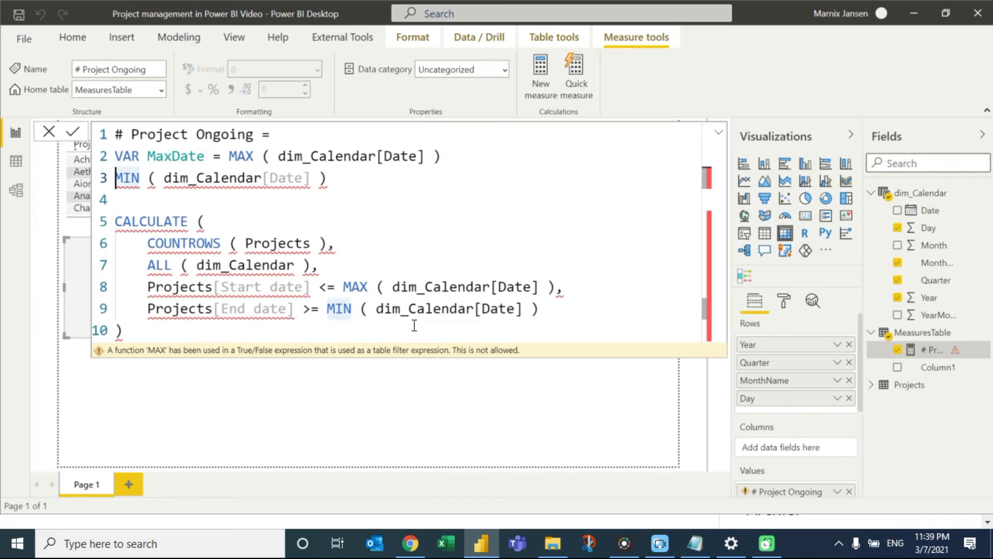
{"action": "type", "text": "VAR MinDate"}
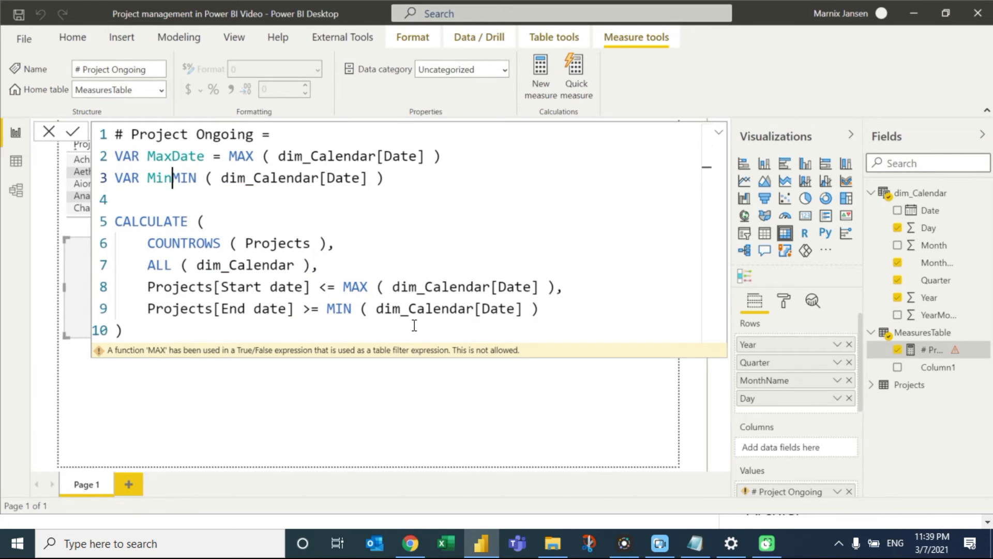
{"action": "key", "text": "End"}
{"action": "key", "text": "Return"}
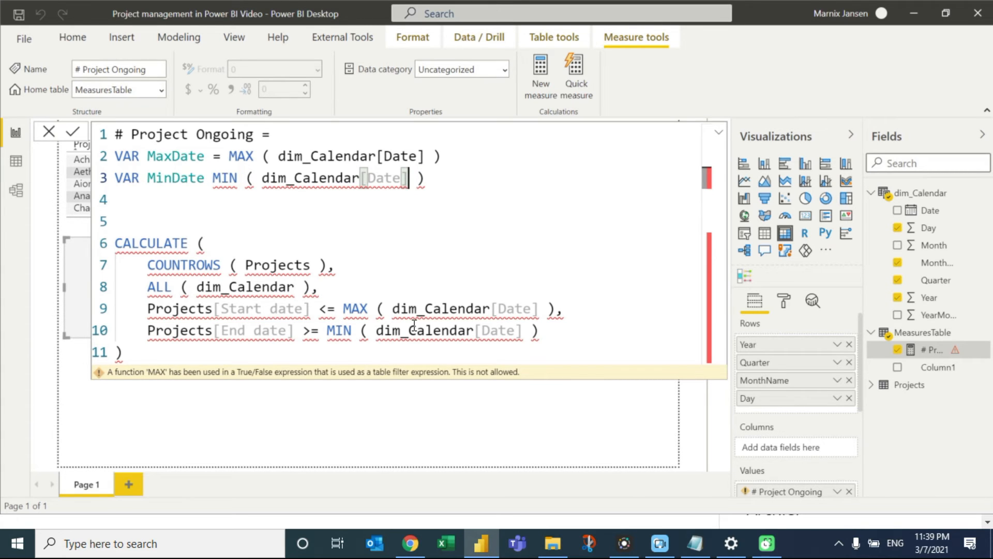
{"action": "key", "text": "Home"}
{"action": "key", "text": "ctrl+Right"}
{"action": "key", "text": "ctrl+Right"}
{"action": "type", "text": "="}
{"action": "key", "text": "End"}
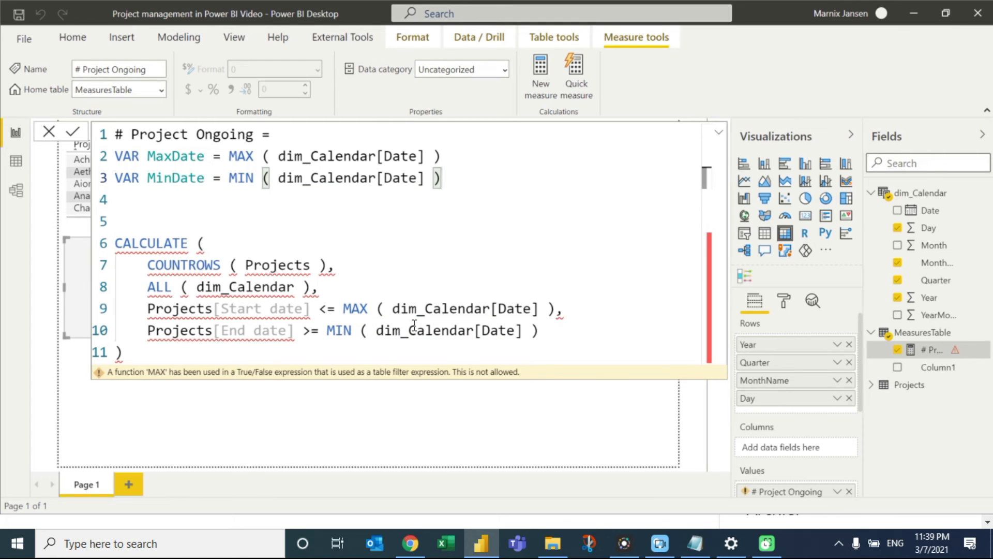
Add a RETURN line directly above CALCULATE and delete the surplus blank lines.
{"action": "key", "text": "Return"}
{"action": "type", "text": "RETURN"}
{"action": "key", "text": "Delete"}
{"action": "key", "text": "Delete"}
Replace MAX ( dim_Calendar[Date] ) in the Projects[Start date] filter with the MaxDate variable.
{"action": "key", "text": "Down"}
{"action": "key", "text": "Down"}
{"action": "key", "text": "Down"}
{"action": "key", "text": "Down"}
{"action": "key", "text": "Right"}
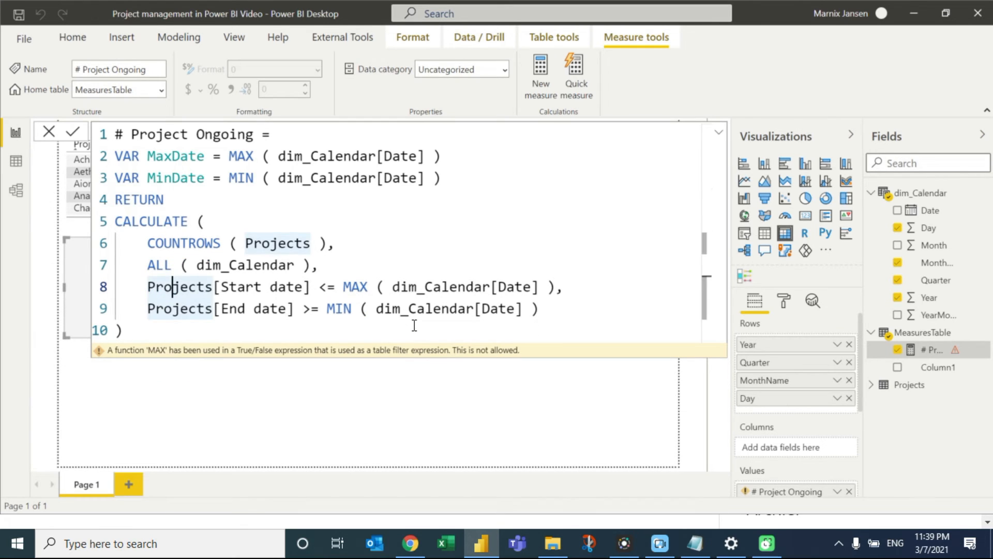
{"action": "key", "text": "ctrl+Right"}
{"action": "key", "text": "ctrl+Right"}
{"action": "key", "text": "ctrl+Right"}
{"action": "key", "text": "ctrl+Right"}
{"action": "key", "text": "Right"}
{"action": "key", "text": "Left"}
{"action": "key", "text": "shift+End"}
{"action": "key", "text": "shift+Left"}
{"action": "key", "text": "shift+Left"}
{"action": "key", "text": "shift+Right"}
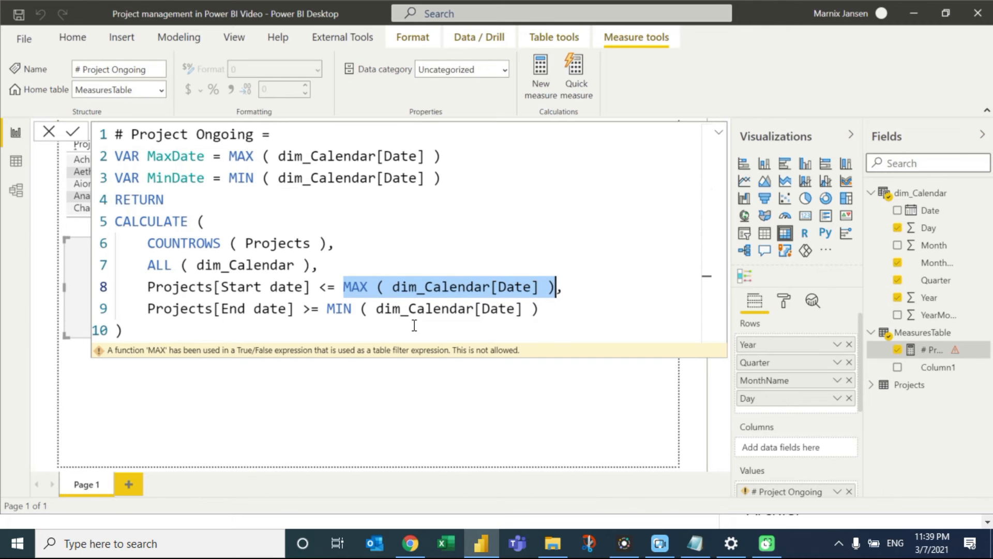
{"action": "type", "text": "MaxDate"}
Replace MIN ( dim_Calendar[Date] ) in the Projects[End date] filter with MinDate, and commit the measure.
{"action": "key", "text": "Down"}
{"action": "key", "text": "Left"}
{"action": "key", "text": "Left"}
{"action": "key", "text": "Left"}
{"action": "key", "text": "Left"}
{"action": "key", "text": "Left"}
{"action": "key", "text": "Left"}
{"action": "key", "text": "Left"}
{"action": "key", "text": "Left"}
{"action": "key", "text": "Left"}
{"action": "key", "text": "Left"}
{"action": "key", "text": "Right"}
{"action": "key", "text": "shift+End"}
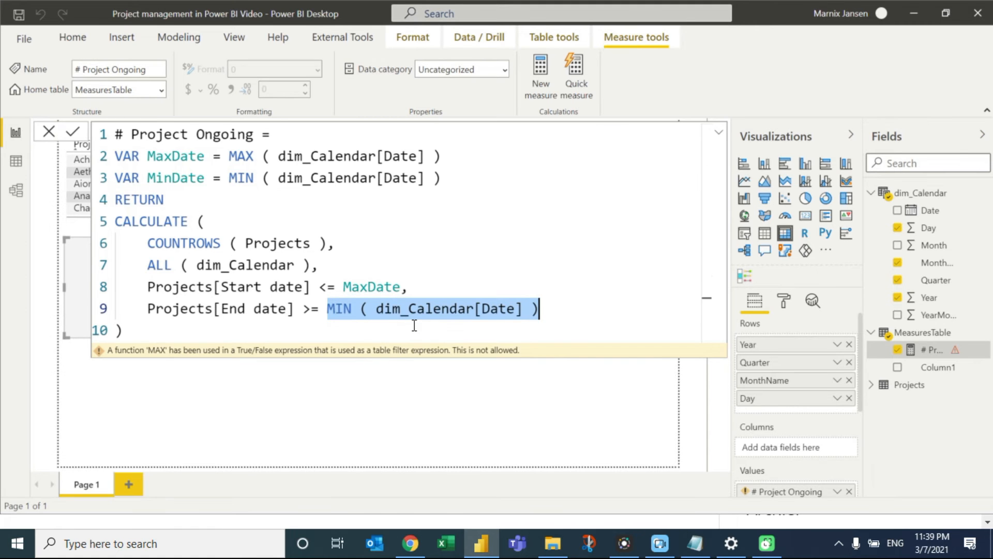
{"action": "type", "text": "MinDate"}
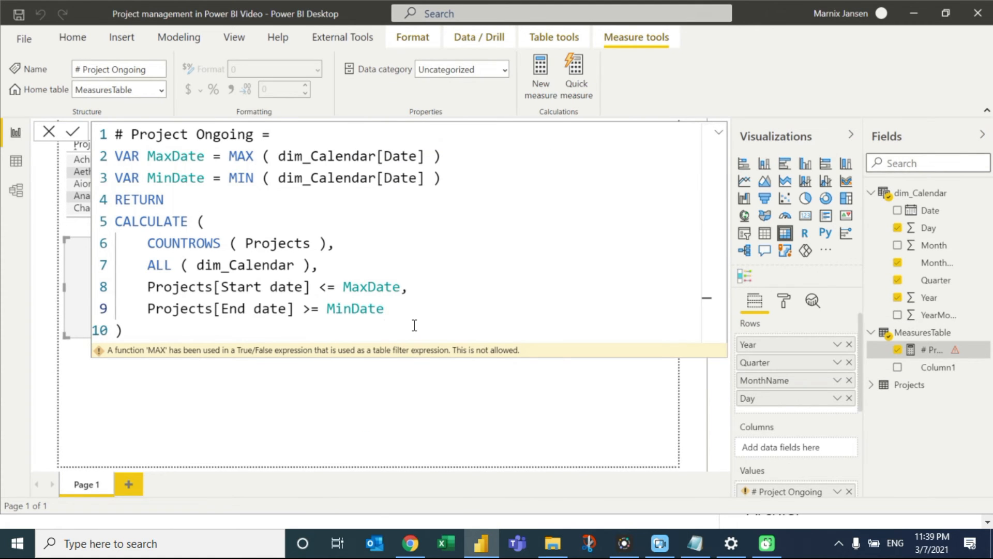
{"action": "key", "text": "Return"}
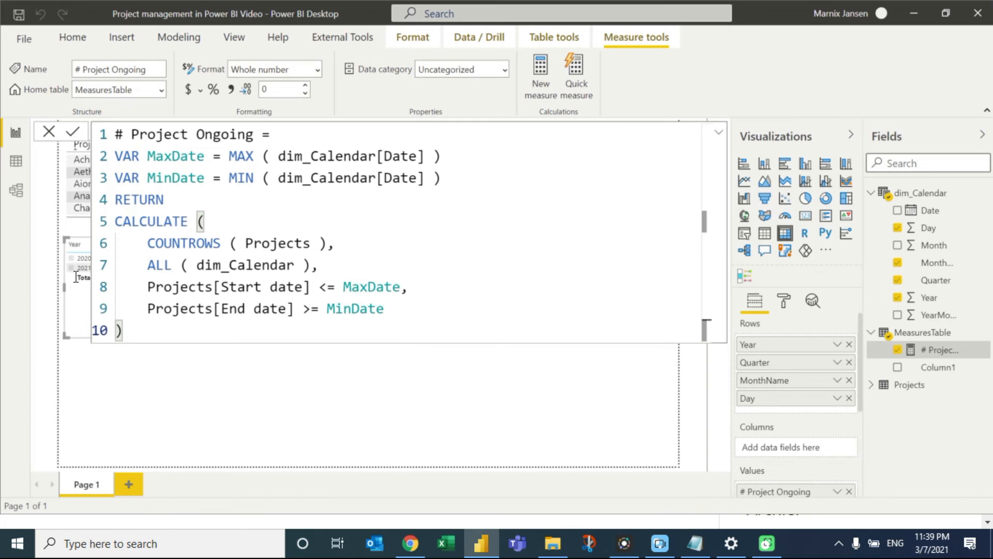
{"action": "left_click", "coordinate": [46, 131]}
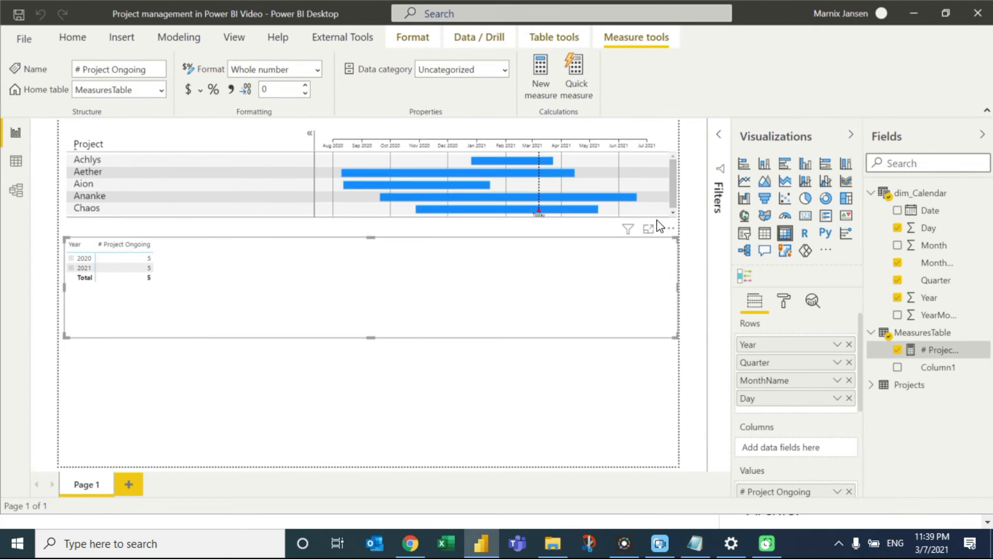
Convert the calendar matrix to a clustered column chart and enlarge it down to the bottom of the report page.
{"action": "left_click", "coordinate": [806, 164]}
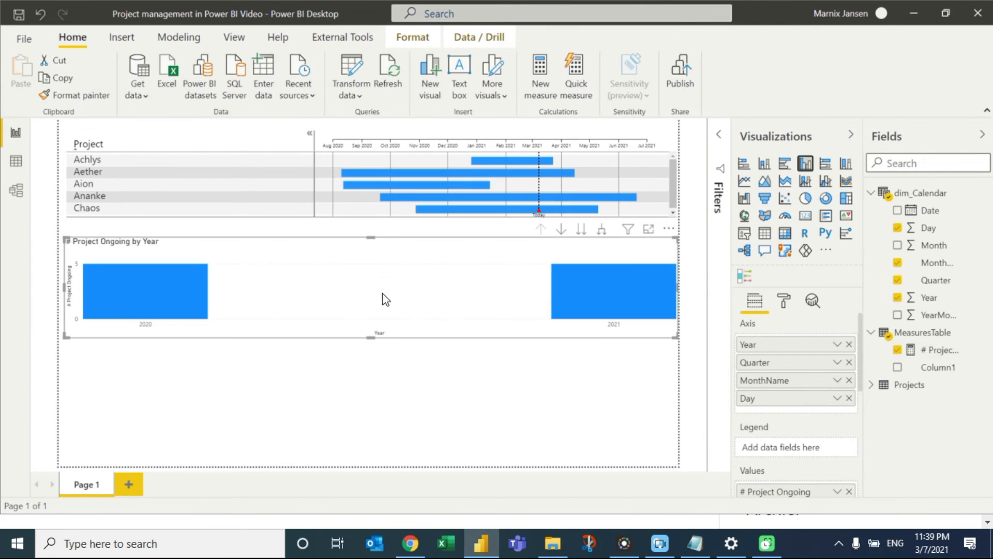
{"action": "left_click_drag", "start_coordinate": [676, 336], "coordinate": [647, 529]}
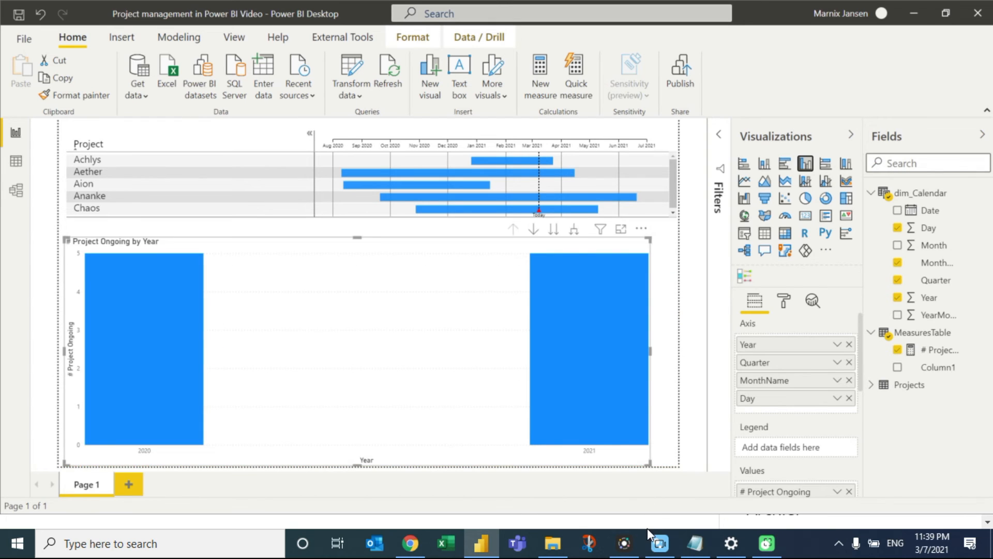
Expand the column chart to the quarter level and, in drill-down mode, drill into 2020 Q4.
{"action": "left_click", "coordinate": [574, 228]}
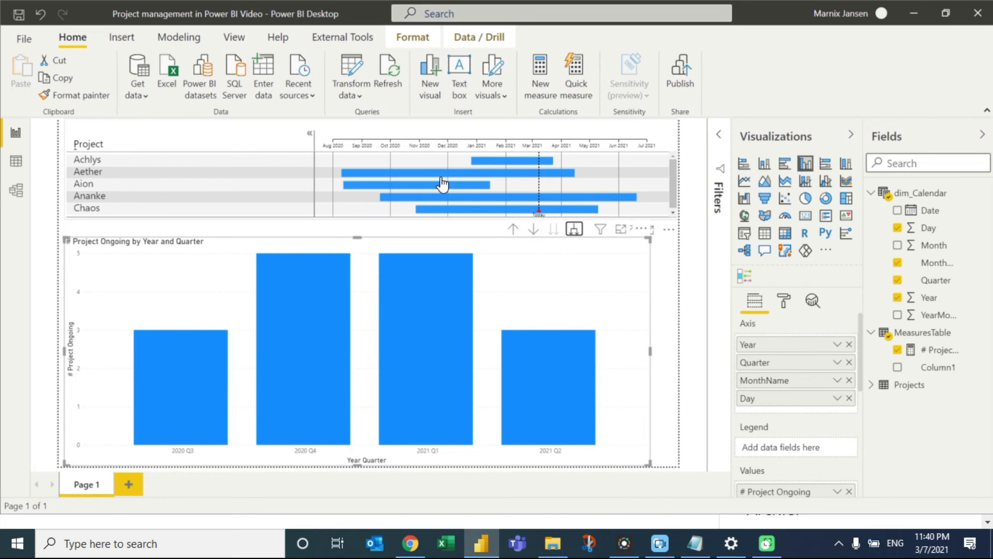
{"action": "left_click", "coordinate": [533, 228]}
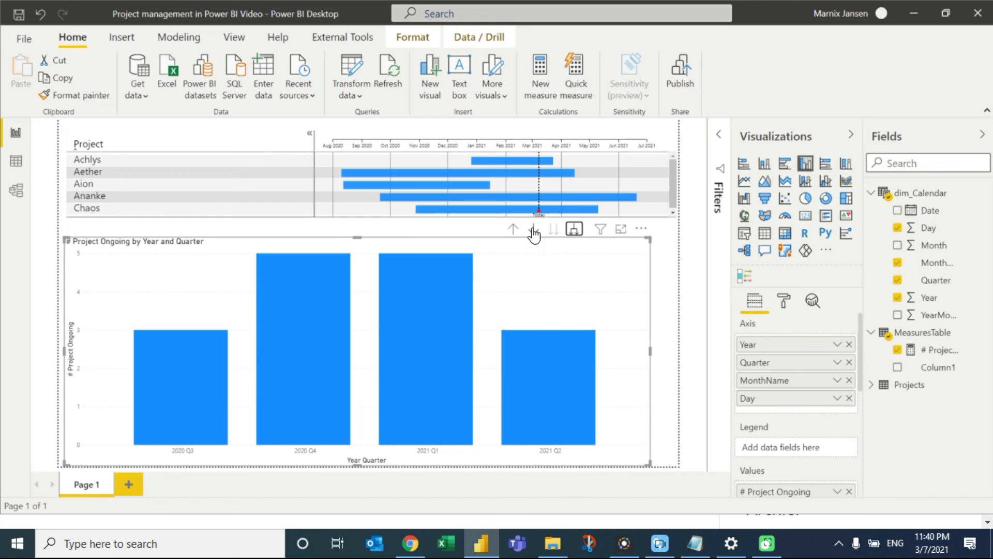
{"action": "left_click", "coordinate": [324, 356]}
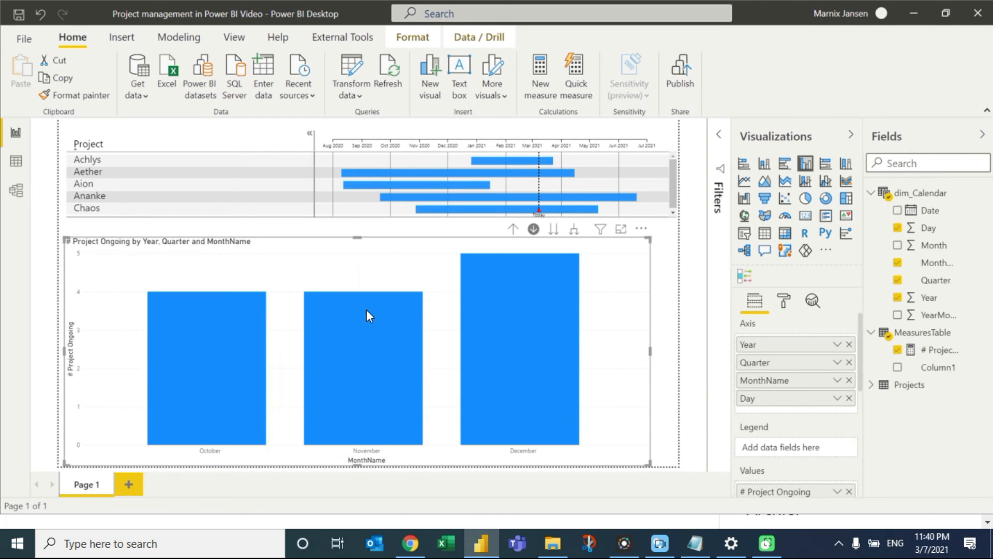
Examine the daily ongoing project counts for November and October by drilling into each month, returning to the month level after each.
{"action": "mouse_move", "coordinate": [359, 365]}
{"action": "left_click", "coordinate": [350, 381]}
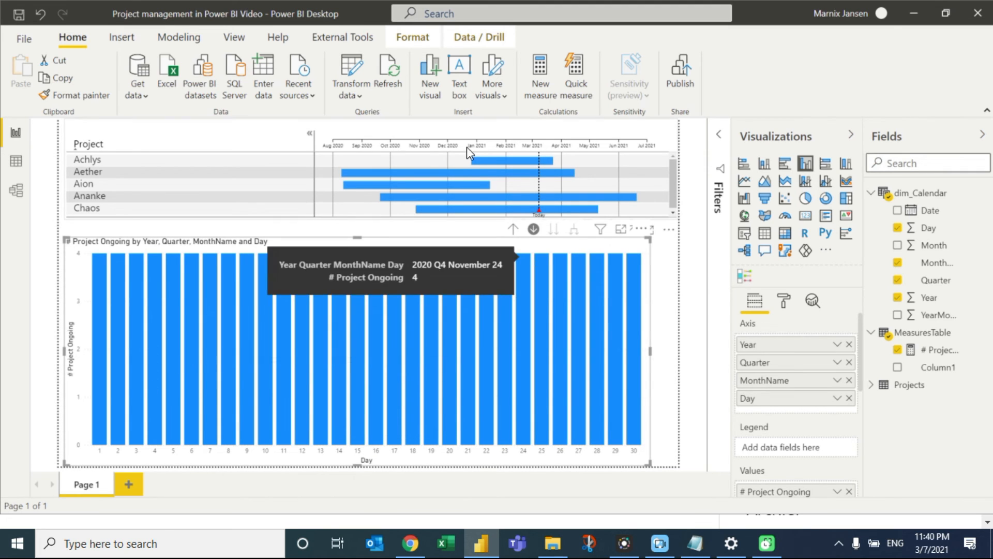
{"action": "left_click", "coordinate": [512, 229]}
{"action": "left_click", "coordinate": [201, 390]}
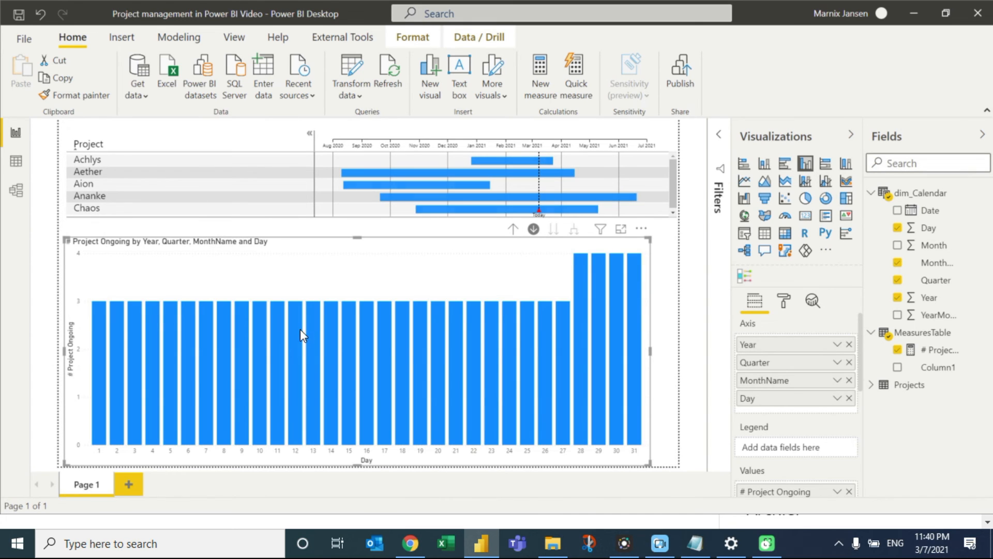
{"action": "mouse_move", "coordinate": [562, 331]}
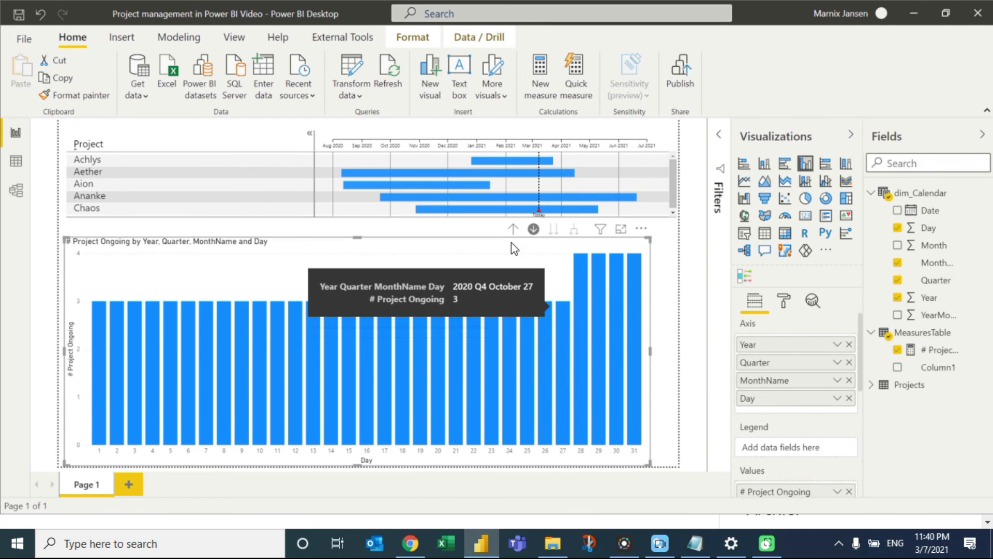
{"action": "left_click", "coordinate": [512, 229]}
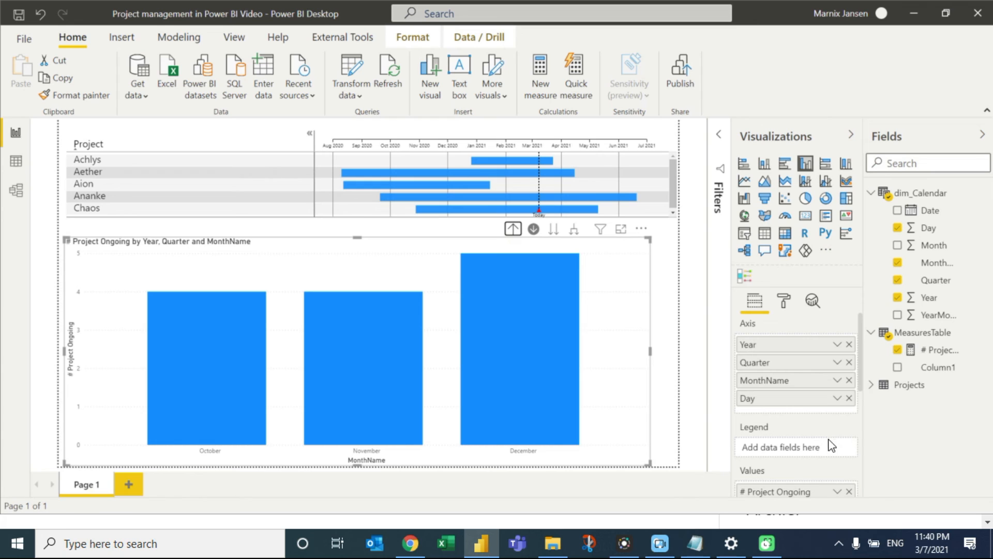
Replace Day on the chart axis with the Project field from the Projects table, placed below MonthName.
{"action": "left_click", "coordinate": [850, 398]}
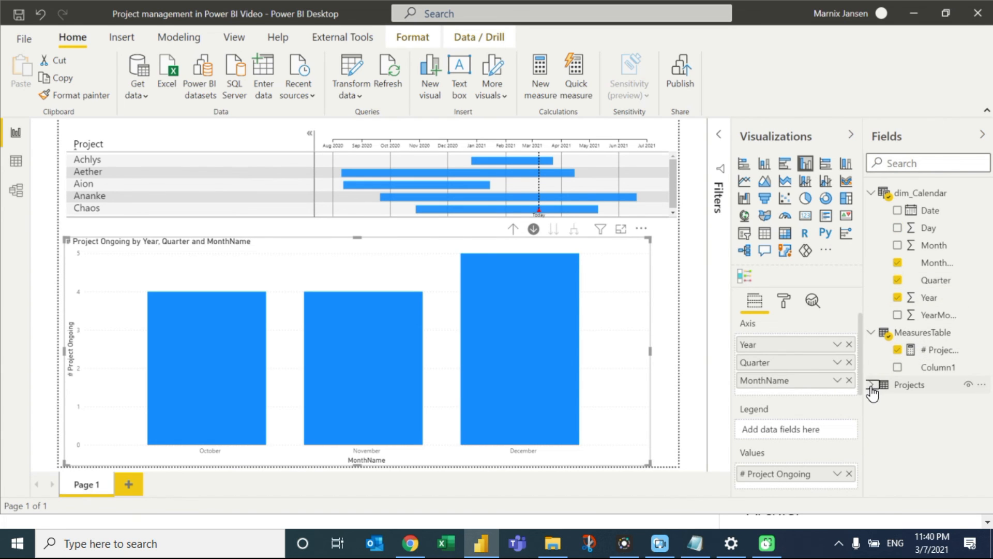
{"action": "left_click", "coordinate": [872, 386]}
{"action": "left_click_drag", "start_coordinate": [890, 418], "coordinate": [772, 406]}
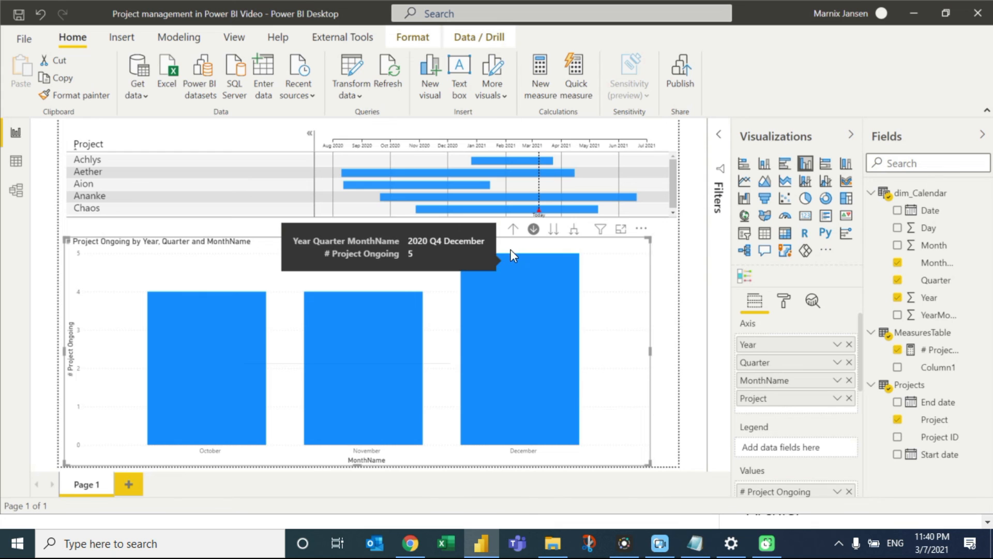
Drill into November to view its ongoing projects, and drill back up to the quarter level.
{"action": "left_click", "coordinate": [358, 363]}
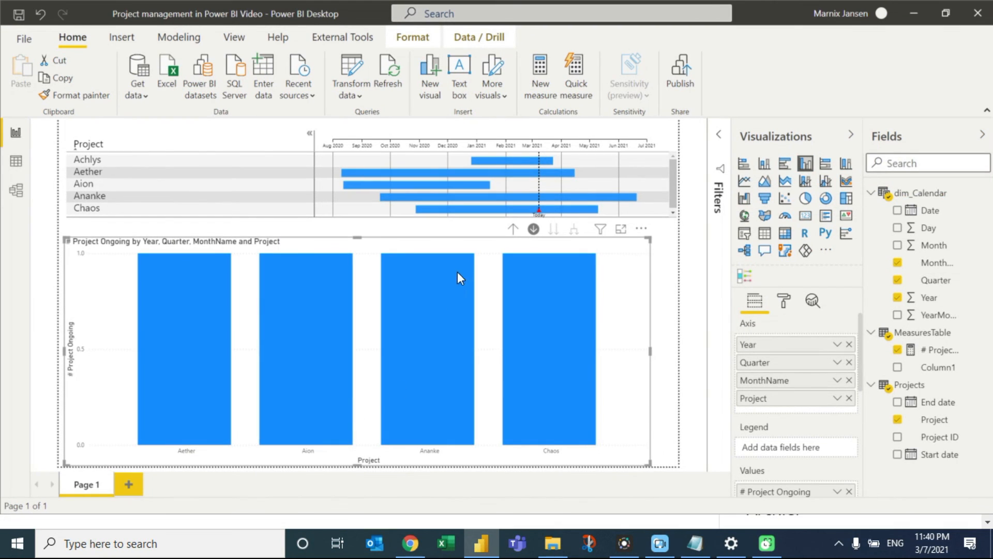
{"action": "left_click", "coordinate": [513, 229]}
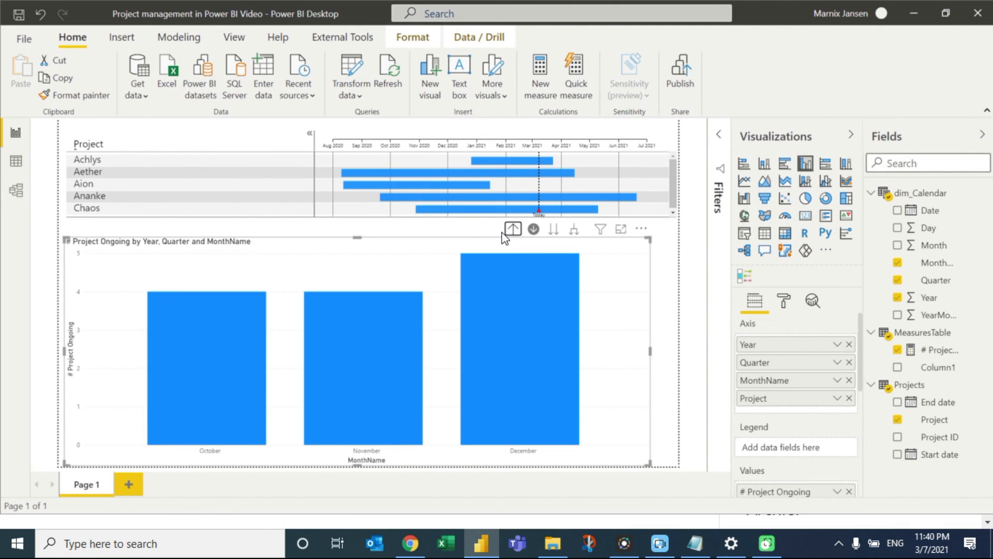
{"action": "left_click", "coordinate": [514, 229]}
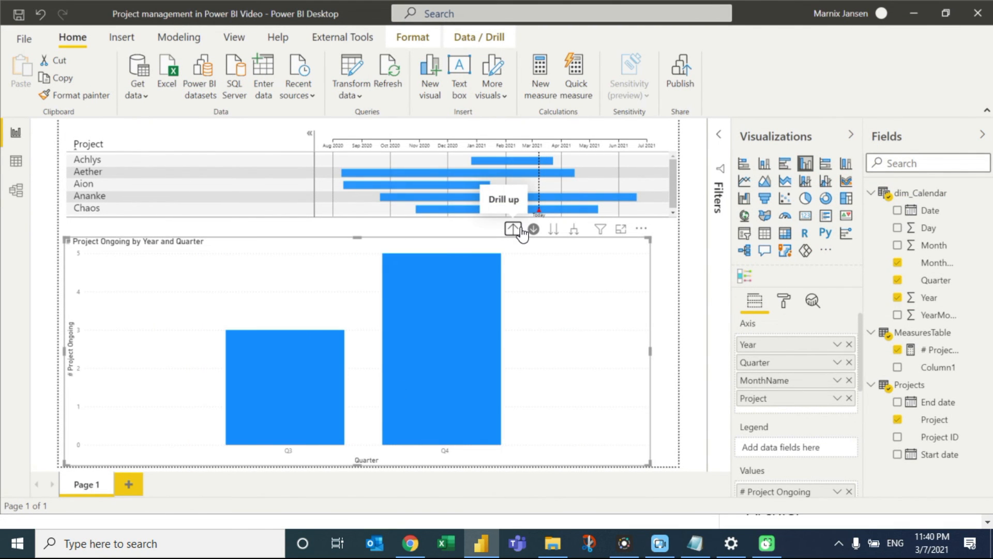